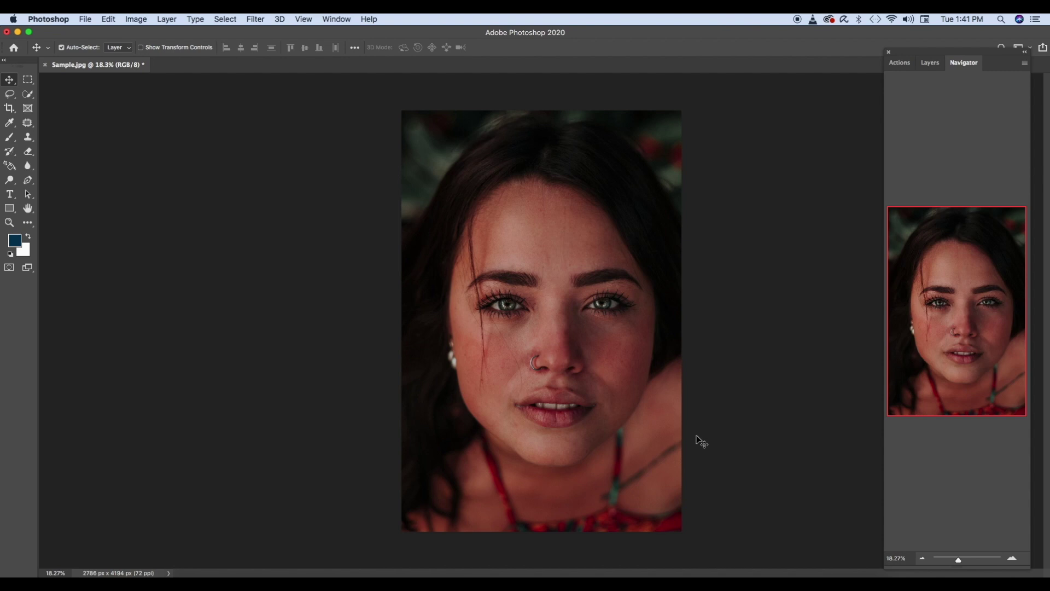
Step: Zoom the Navigator to about 40% on the face and show the Actions panel listing Frequency seperation
{"action": "left_click_drag", "start_coordinate": [958, 560], "coordinate": [965, 563]}
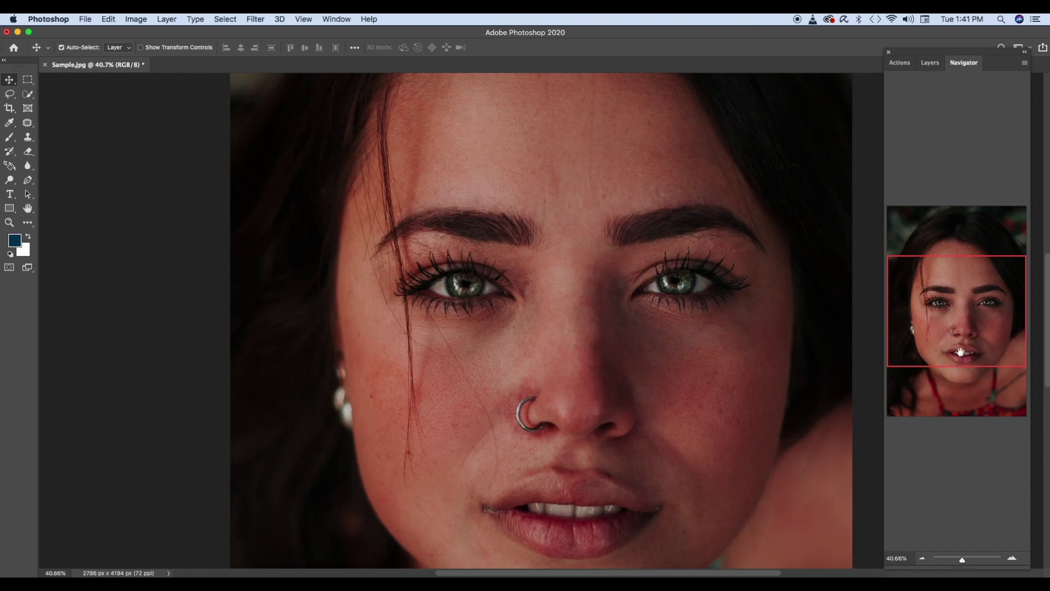
{"action": "left_click_drag", "start_coordinate": [961, 344], "coordinate": [976, 359]}
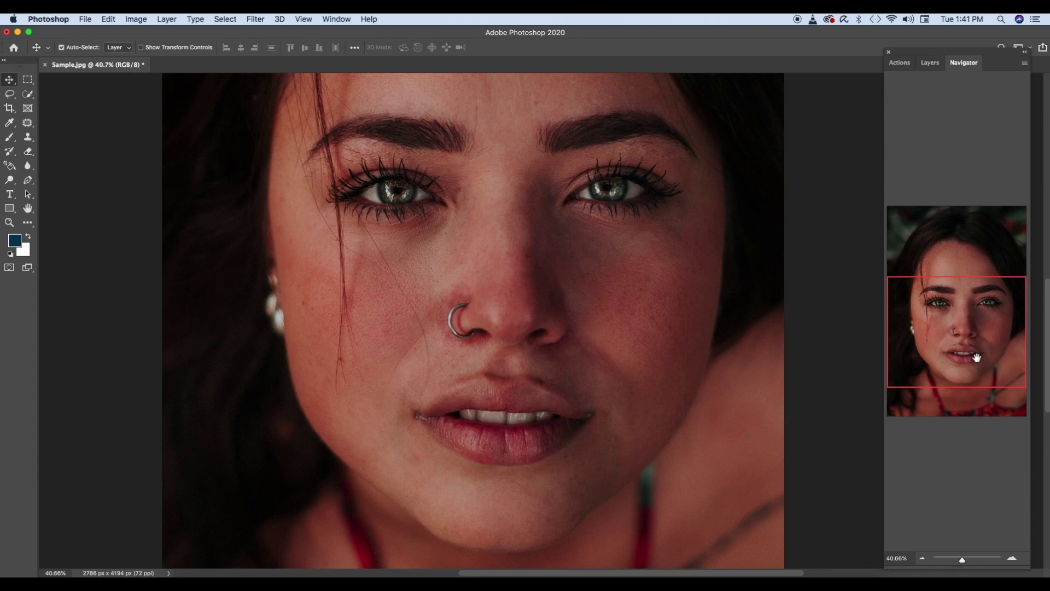
{"action": "left_click_drag", "start_coordinate": [940, 56], "coordinate": [904, 56]}
{"action": "left_click", "coordinate": [863, 63]}
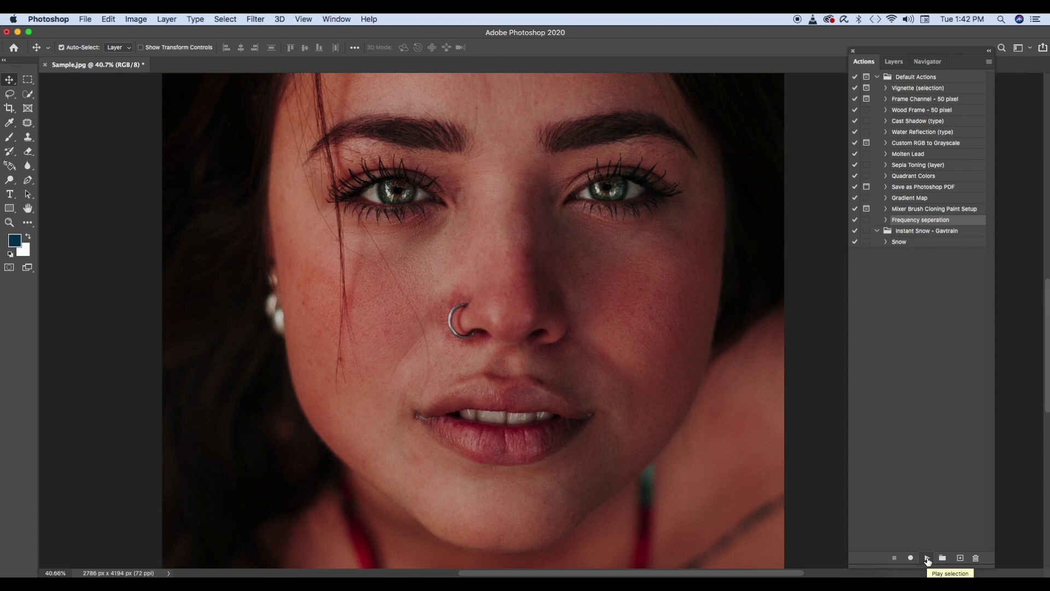
Step: Play the Frequency seperation action, then return to the Layers panel showing only Layer 0
{"action": "left_click", "coordinate": [926, 557]}
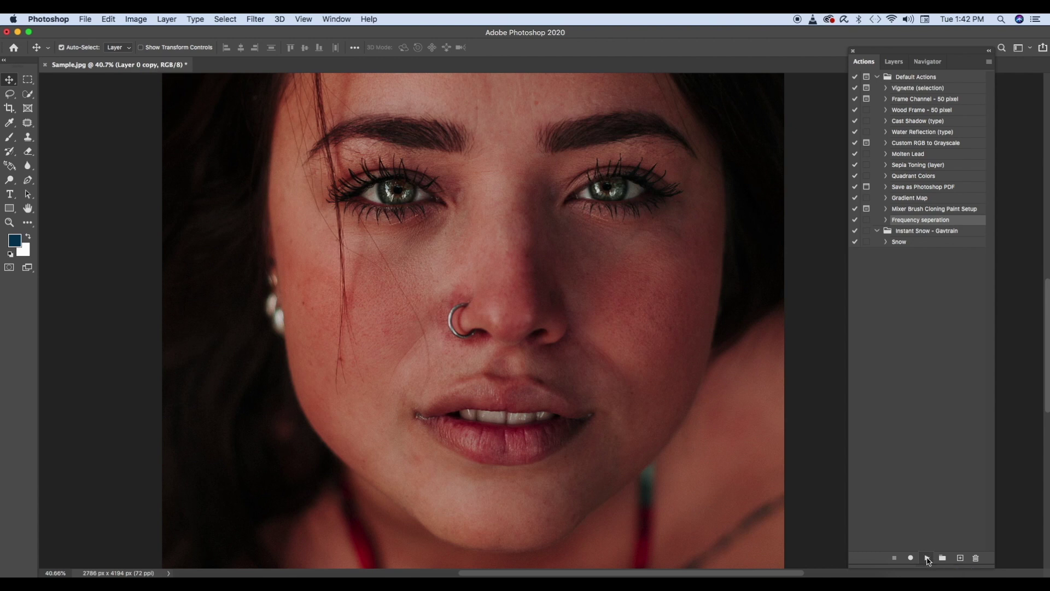
{"action": "left_click", "coordinate": [894, 61]}
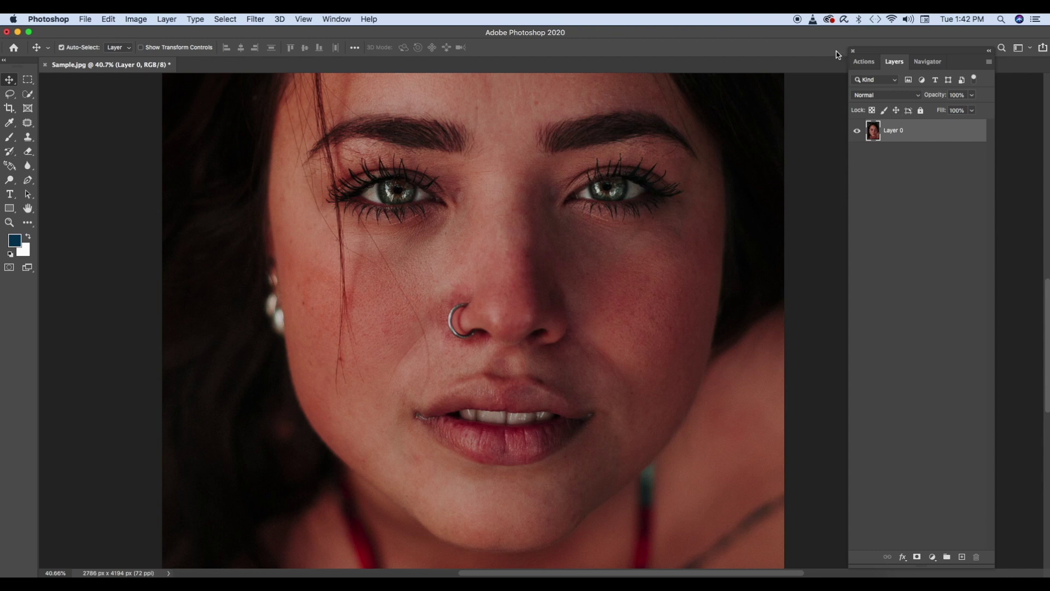
{"action": "left_click", "coordinate": [864, 61]}
{"action": "left_click", "coordinate": [893, 61]}
{"action": "scroll", "coordinate": [553, 295], "scroll_direction": "up", "scroll_amount": 2}
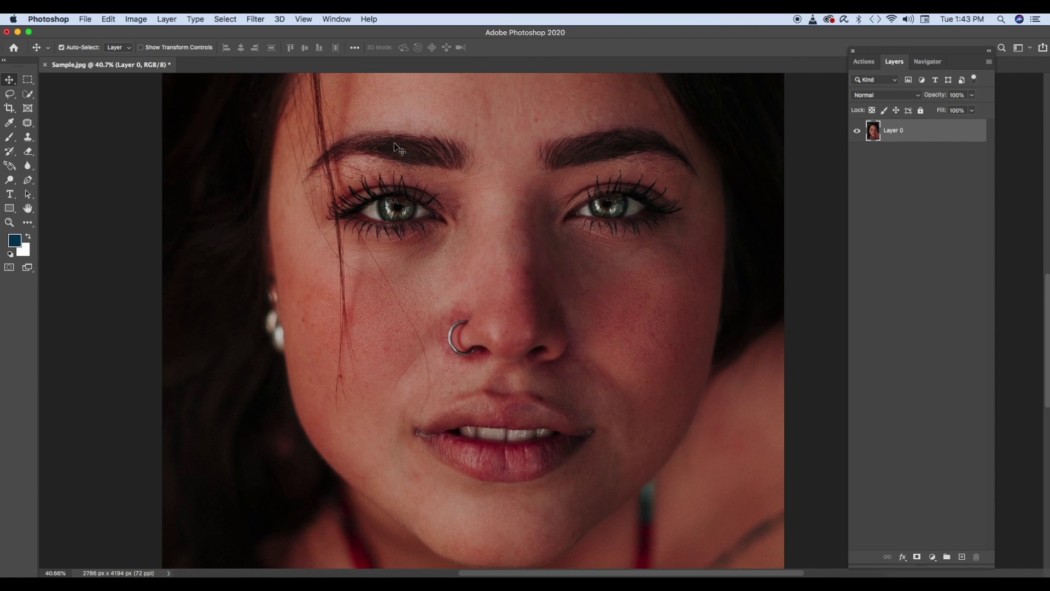
Step: Duplicate Layer 0 as a new layer named 'blur'
{"action": "right_click", "coordinate": [917, 133]}
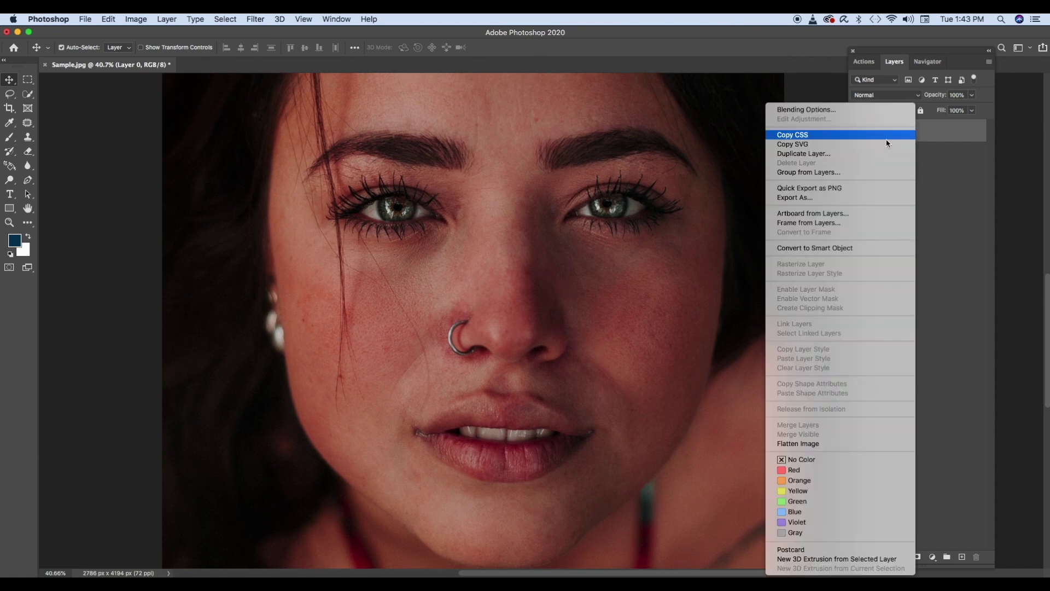
{"action": "left_click", "coordinate": [838, 155]}
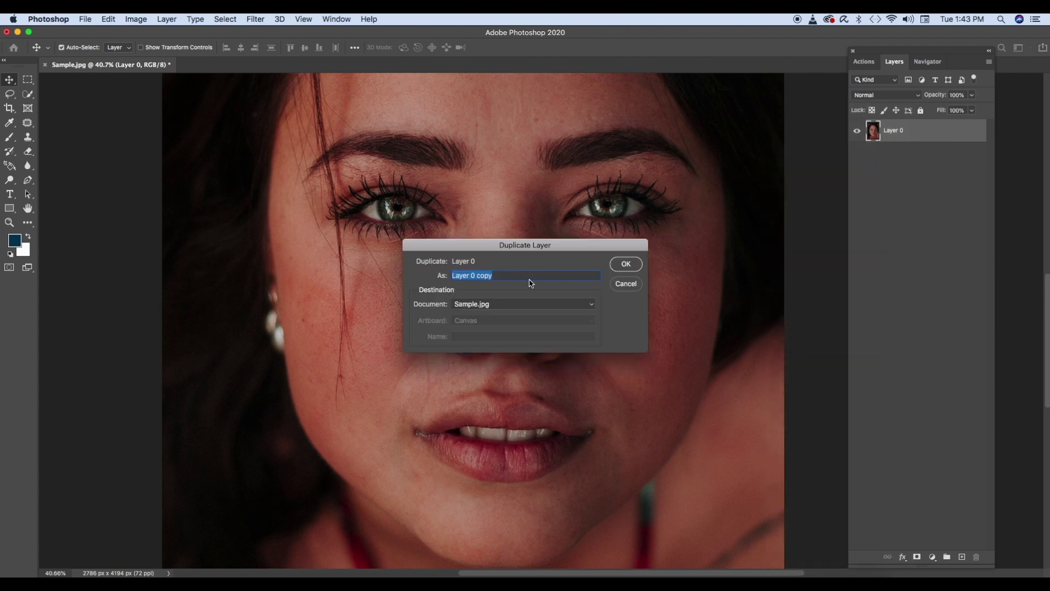
{"action": "type", "text": "blur"}
{"action": "key", "text": "Return"}
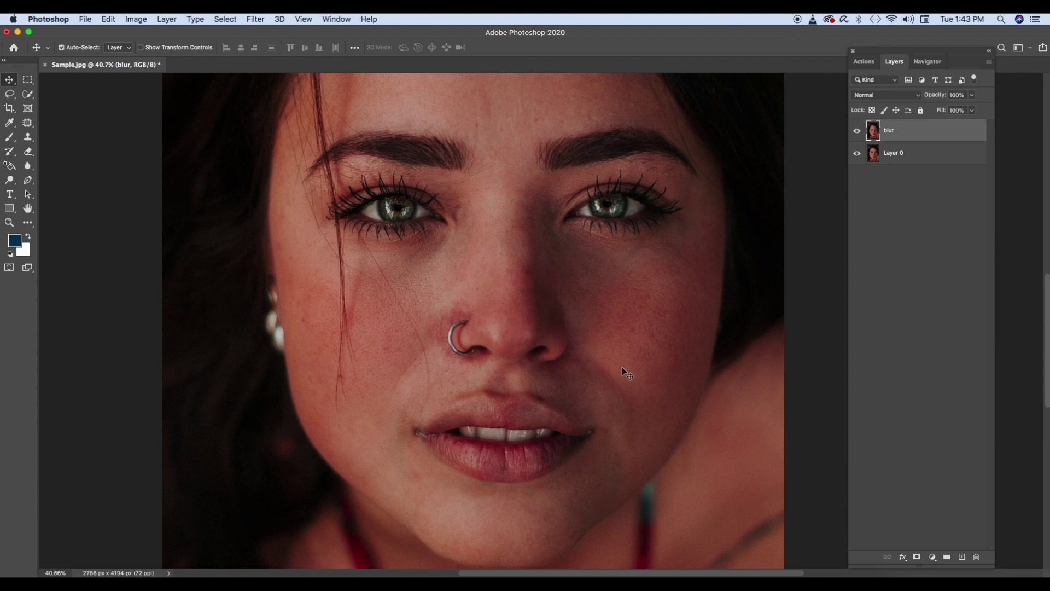
Step: Apply a Gaussian Blur with a radius of about 9.7 pixels to the blur layer
{"action": "left_click", "coordinate": [222, 19]}
{"action": "mouse_move", "coordinate": [257, 20]}
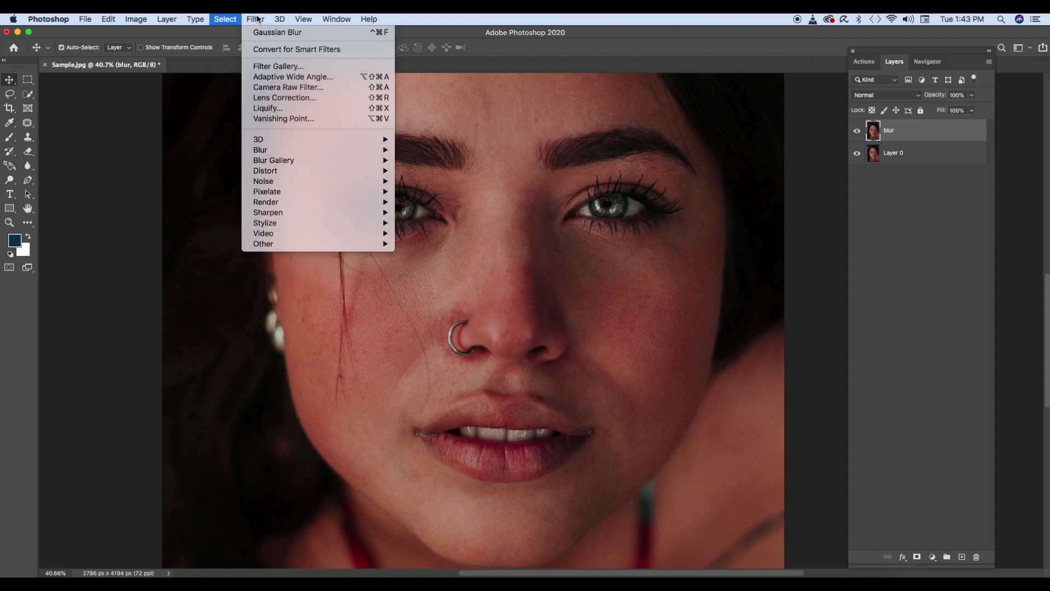
{"action": "mouse_move", "coordinate": [282, 152]}
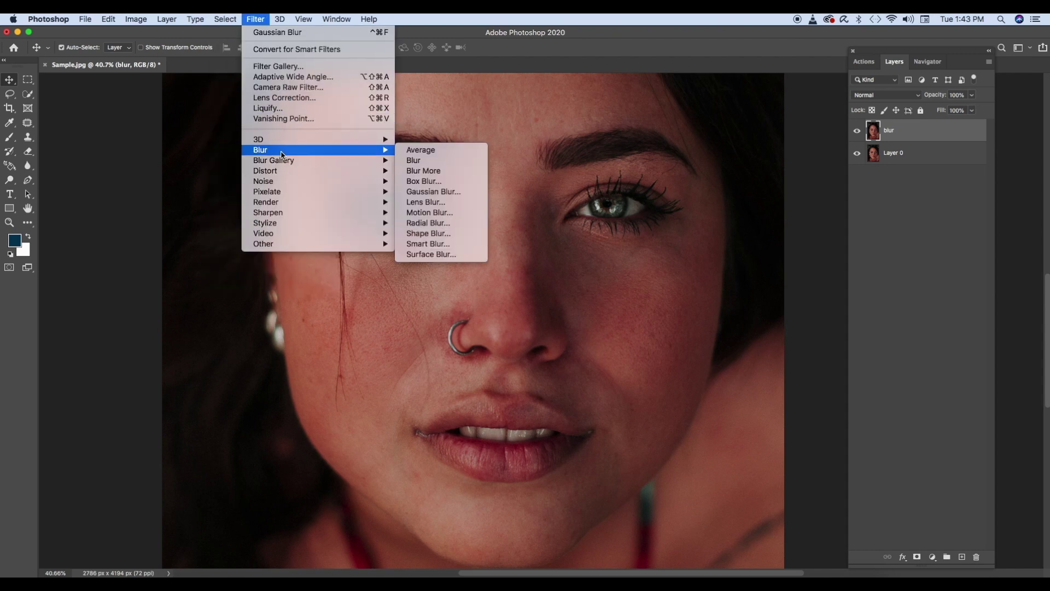
{"action": "left_click", "coordinate": [468, 192]}
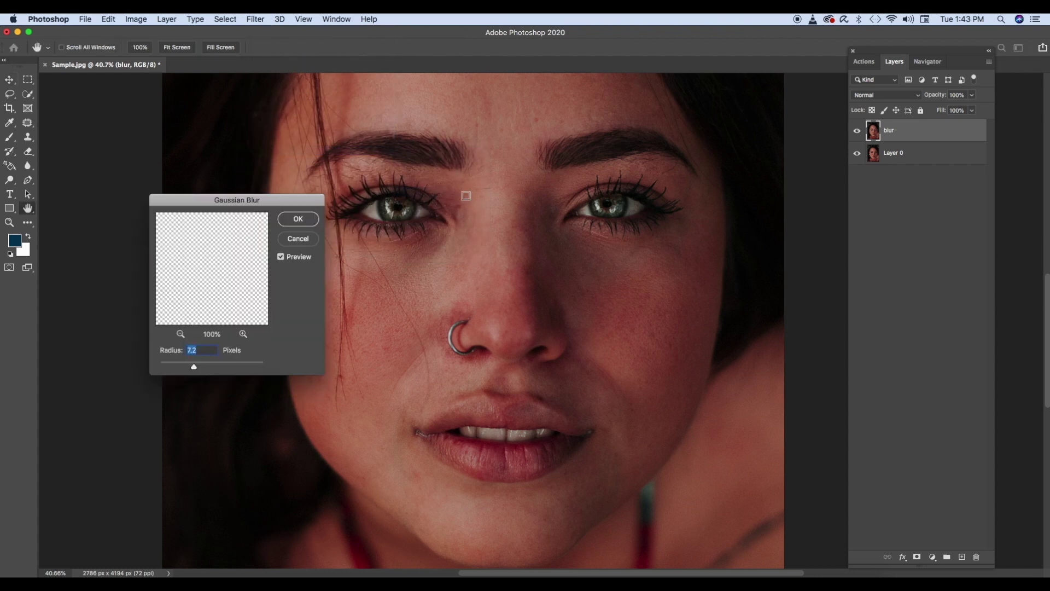
{"action": "left_click_drag", "start_coordinate": [194, 366], "coordinate": [199, 367]}
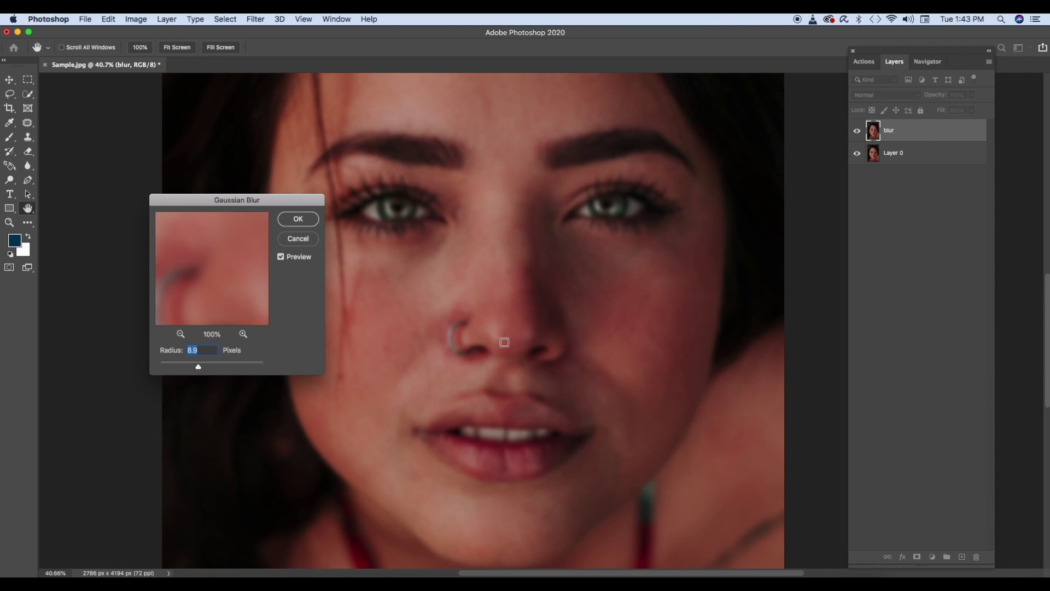
{"action": "left_click_drag", "start_coordinate": [199, 369], "coordinate": [202, 368]}
{"action": "left_click", "coordinate": [291, 219]}
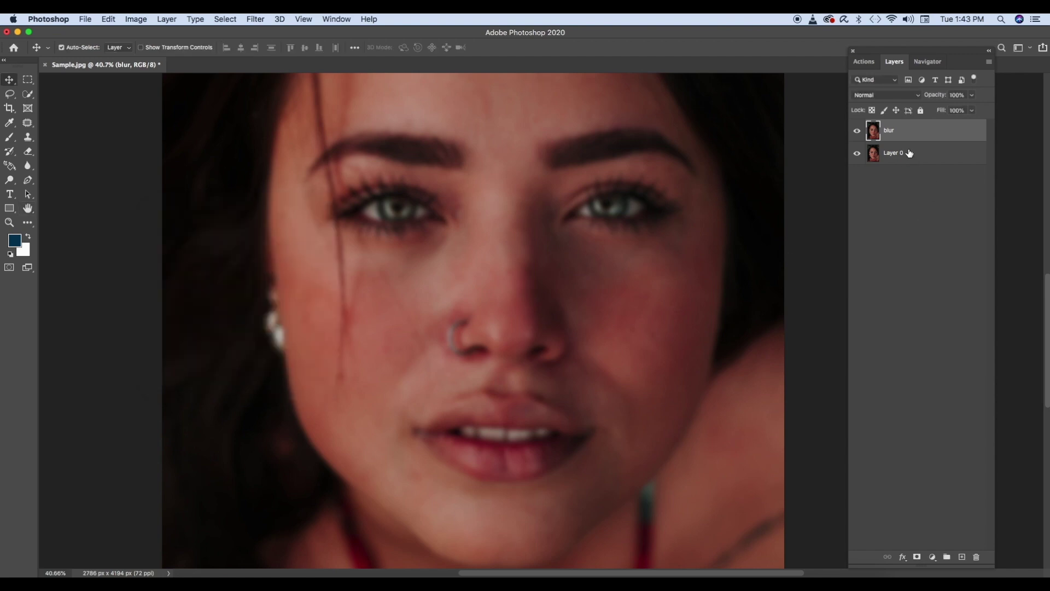
Step: Duplicate Layer 0 again, move the copy above blur, and name it 'texture'
{"action": "left_click", "coordinate": [889, 153]}
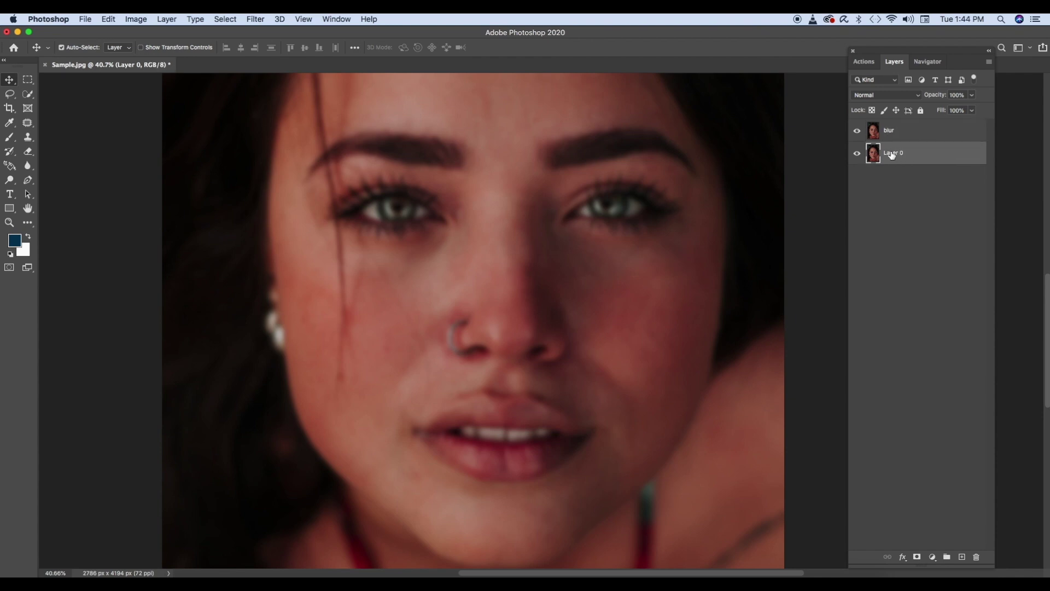
{"action": "right_click", "coordinate": [891, 155]}
{"action": "left_click", "coordinate": [925, 154]}
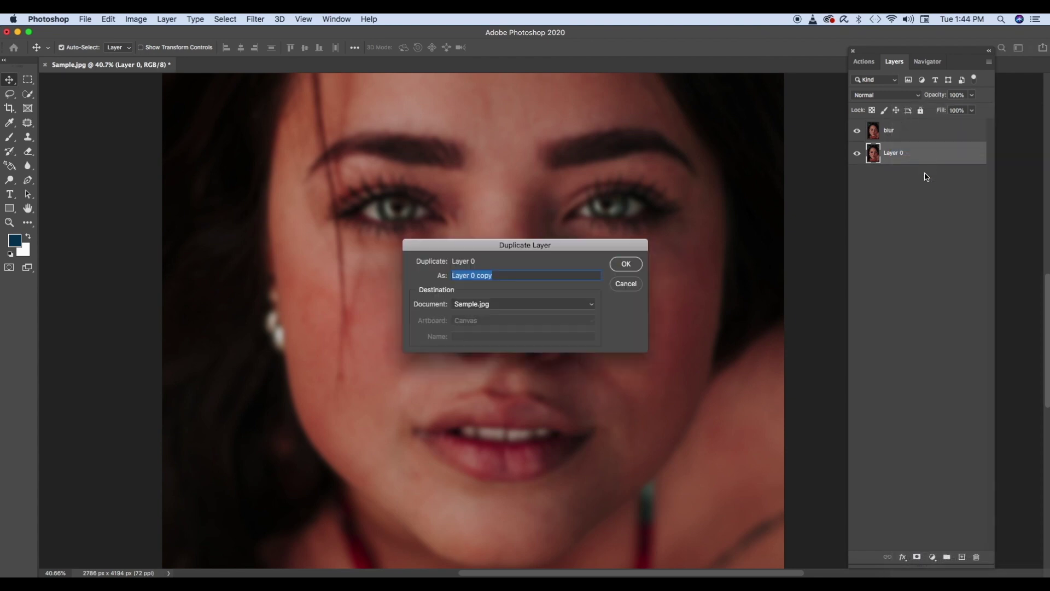
{"action": "left_click", "coordinate": [629, 268]}
{"action": "left_click_drag", "start_coordinate": [902, 159], "coordinate": [902, 129]}
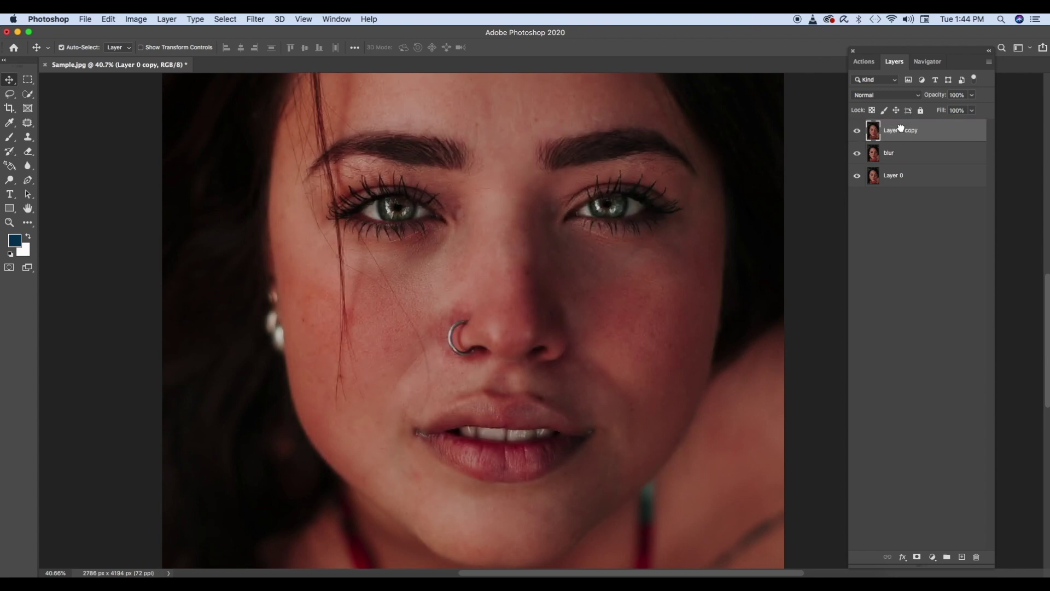
{"action": "double_click", "coordinate": [902, 131]}
{"action": "type", "text": "texture"}
{"action": "key", "text": "Return"}
Step: Rename Layer 0 to 'original' and leave the texture layer selected
{"action": "double_click", "coordinate": [893, 175]}
{"action": "type", "text": "original"}
{"action": "key", "text": "Return"}
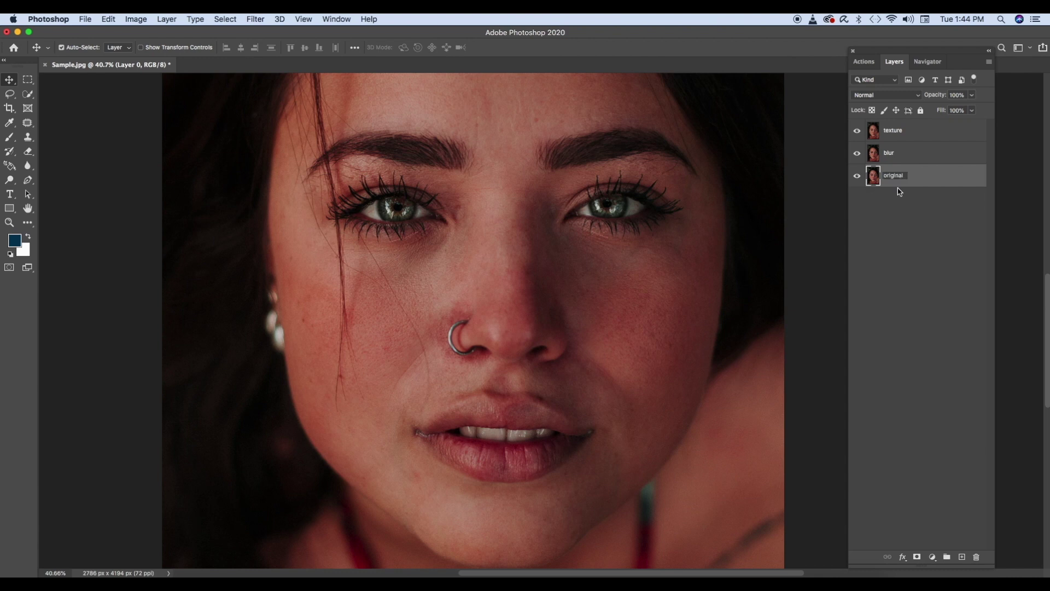
{"action": "left_click", "coordinate": [893, 156]}
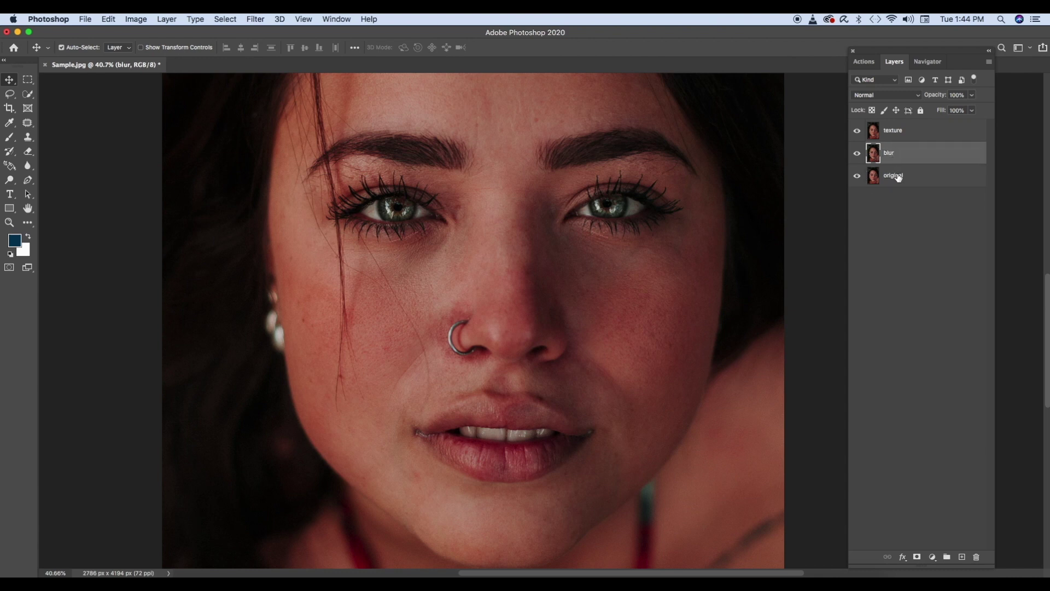
{"action": "left_click", "coordinate": [904, 133]}
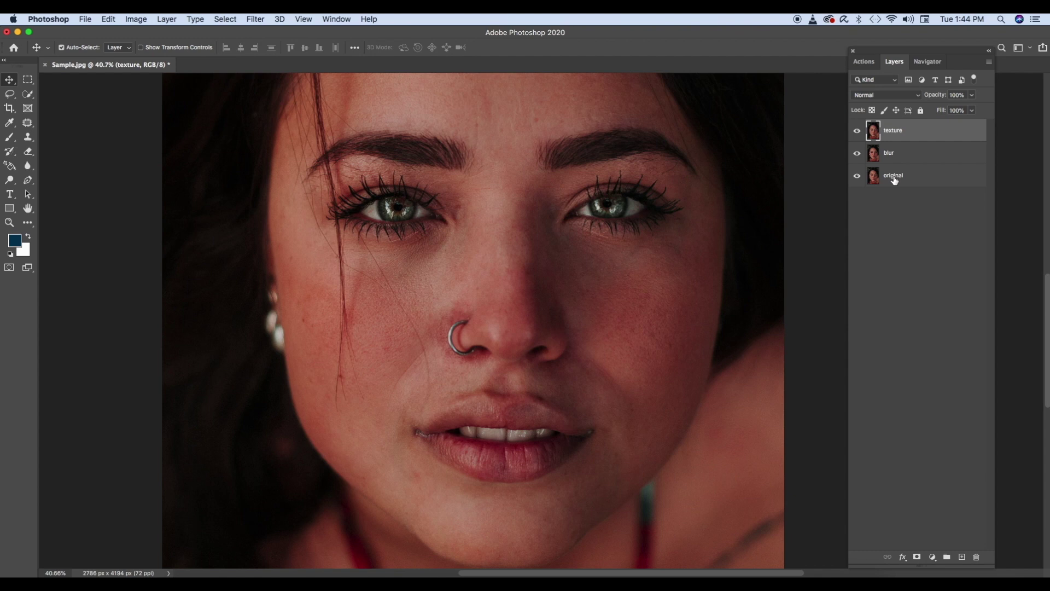
{"action": "left_click", "coordinate": [899, 158]}
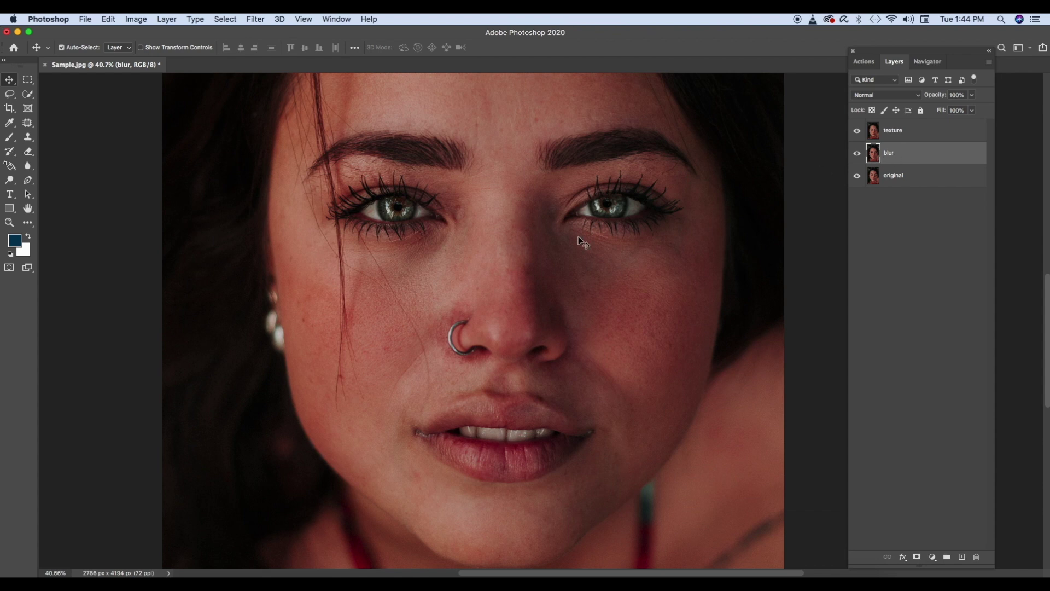
{"action": "left_click", "coordinate": [902, 132]}
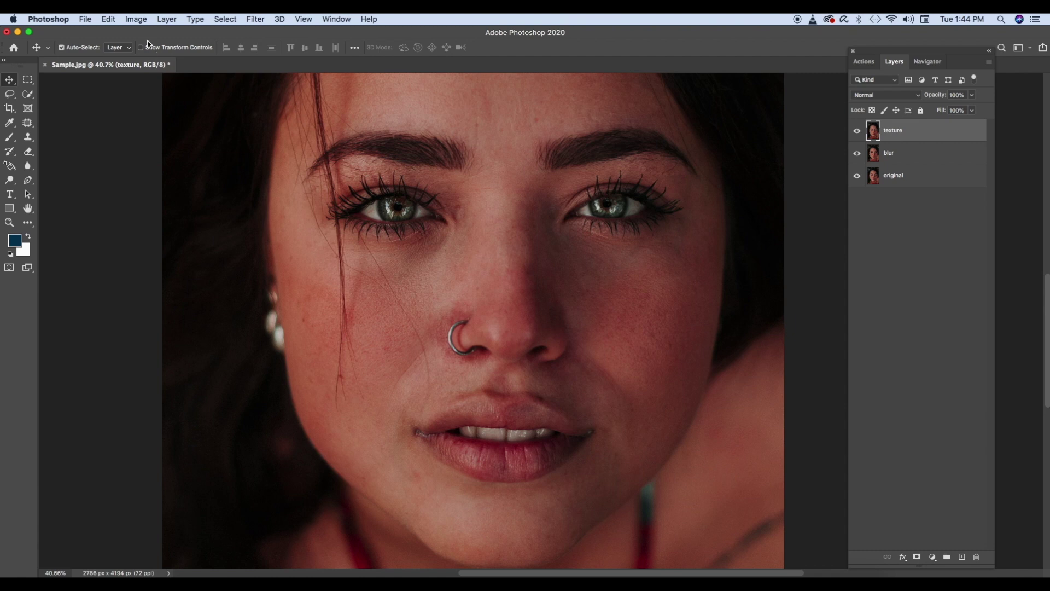
Step: Apply Image to the texture layer, subtracting the blur layer at Scale 2 and Offset 128
{"action": "left_click", "coordinate": [136, 20]}
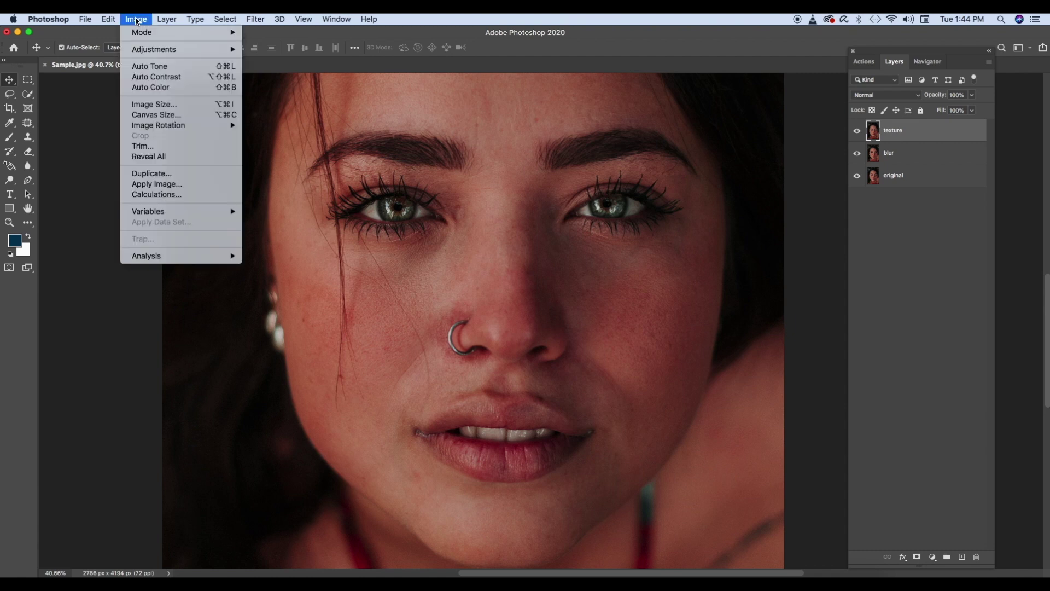
{"action": "left_click", "coordinate": [157, 184]}
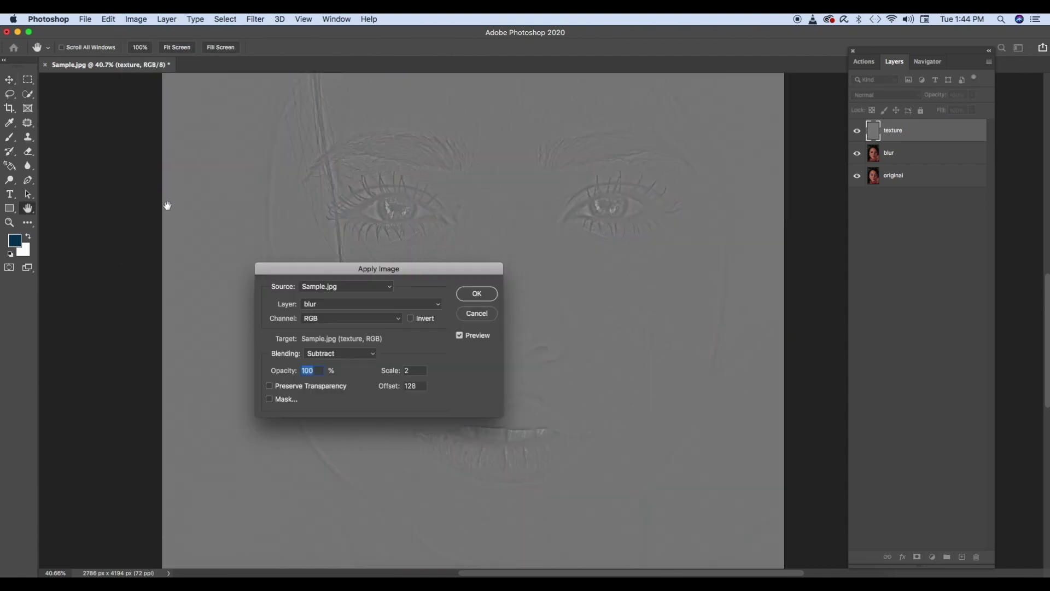
{"action": "left_click_drag", "start_coordinate": [418, 271], "coordinate": [204, 174]}
{"action": "left_click", "coordinate": [151, 207]}
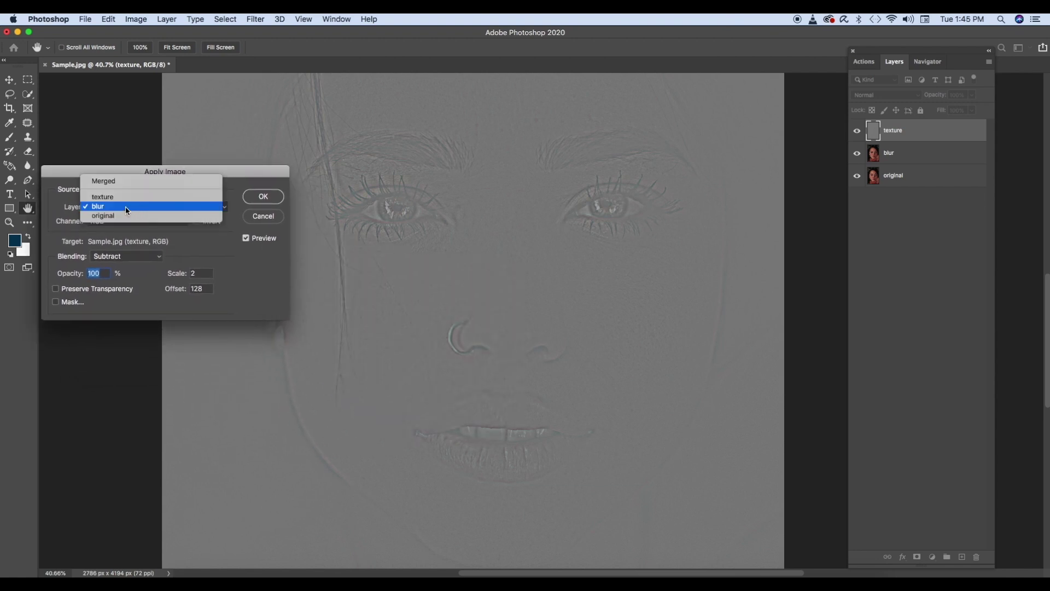
{"action": "left_click", "coordinate": [126, 205]}
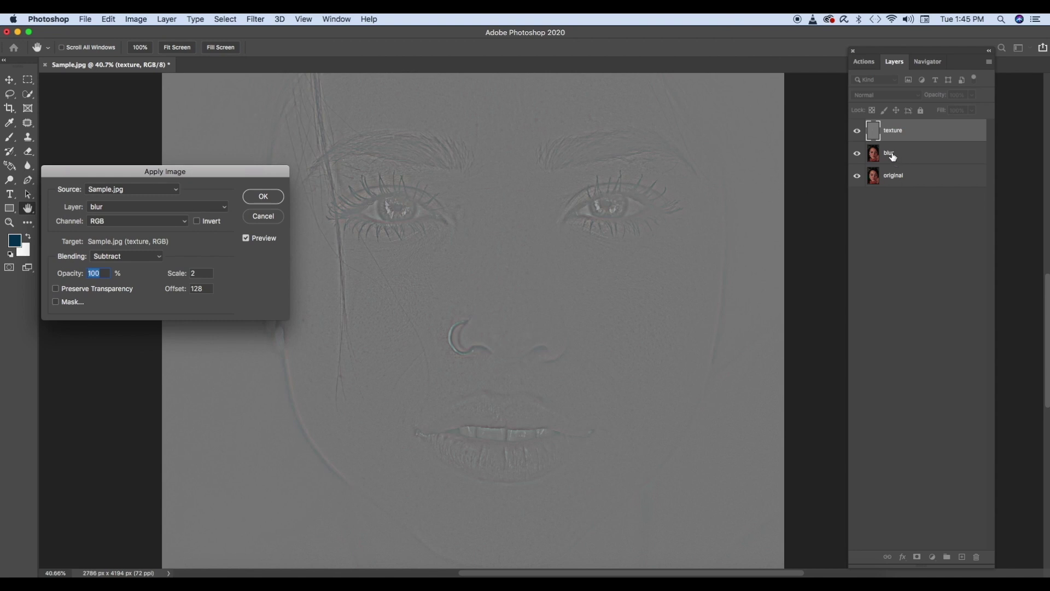
{"action": "left_click", "coordinate": [138, 257]}
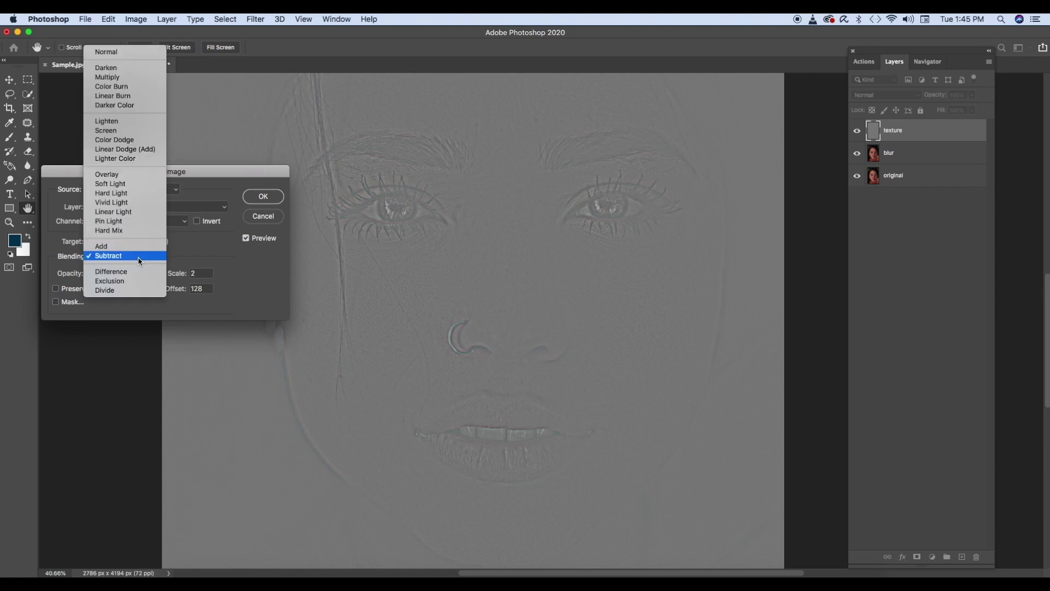
{"action": "left_click", "coordinate": [139, 257]}
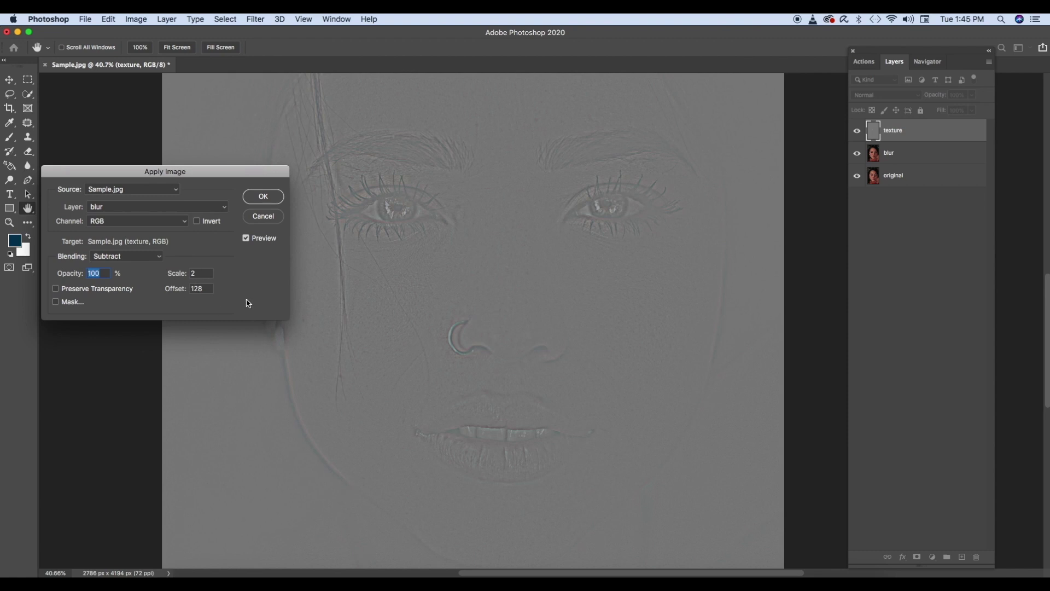
{"action": "left_click", "coordinate": [889, 96]}
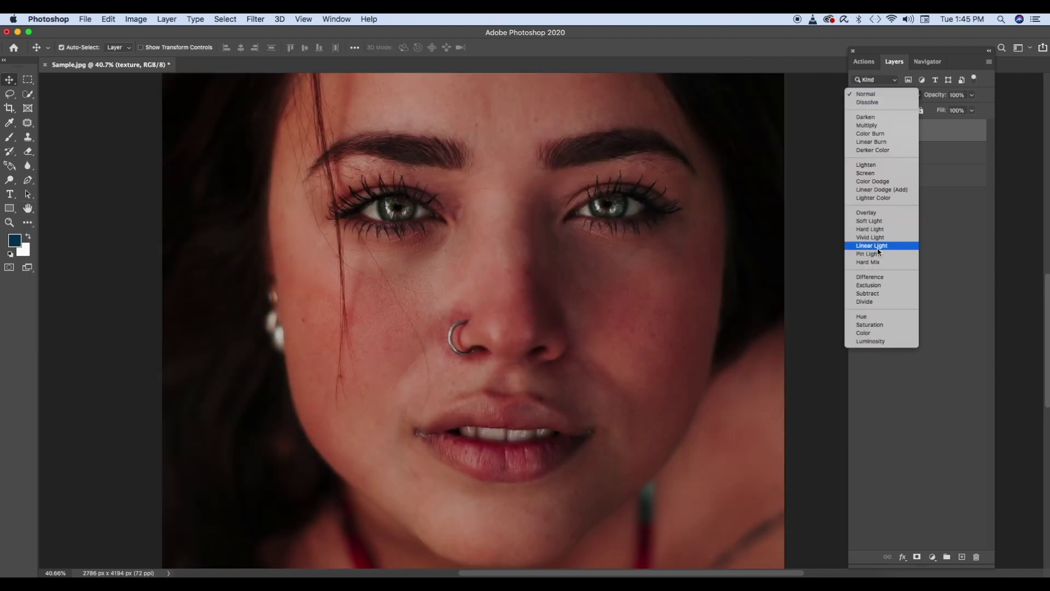
Step: Set the texture layer's blend mode to Linear Light and select the blur layer
{"action": "left_click", "coordinate": [879, 247]}
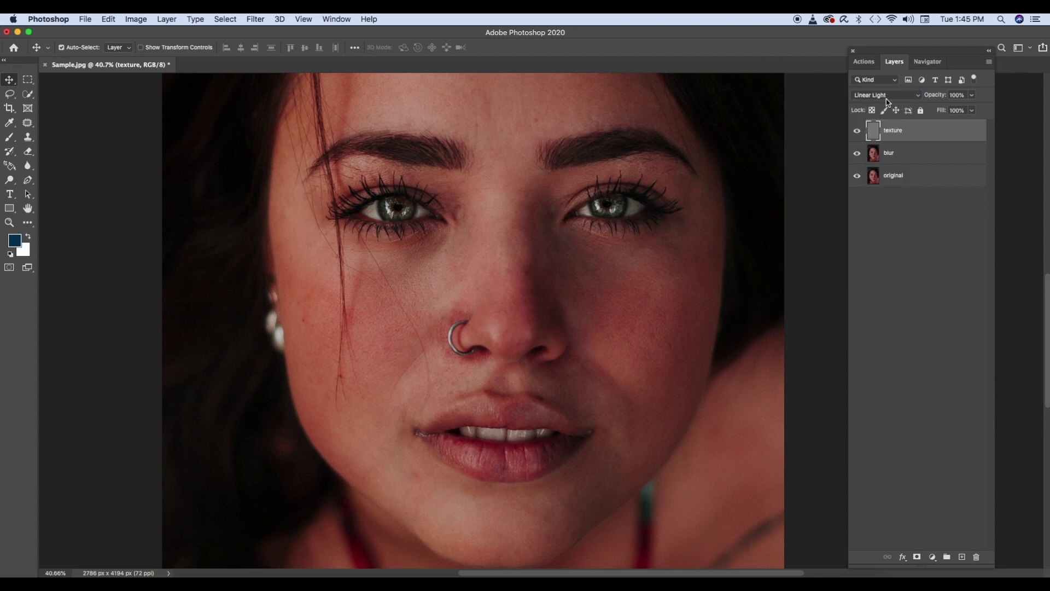
{"action": "left_click", "coordinate": [901, 156]}
{"action": "left_click", "coordinate": [913, 136]}
{"action": "left_click", "coordinate": [912, 158]}
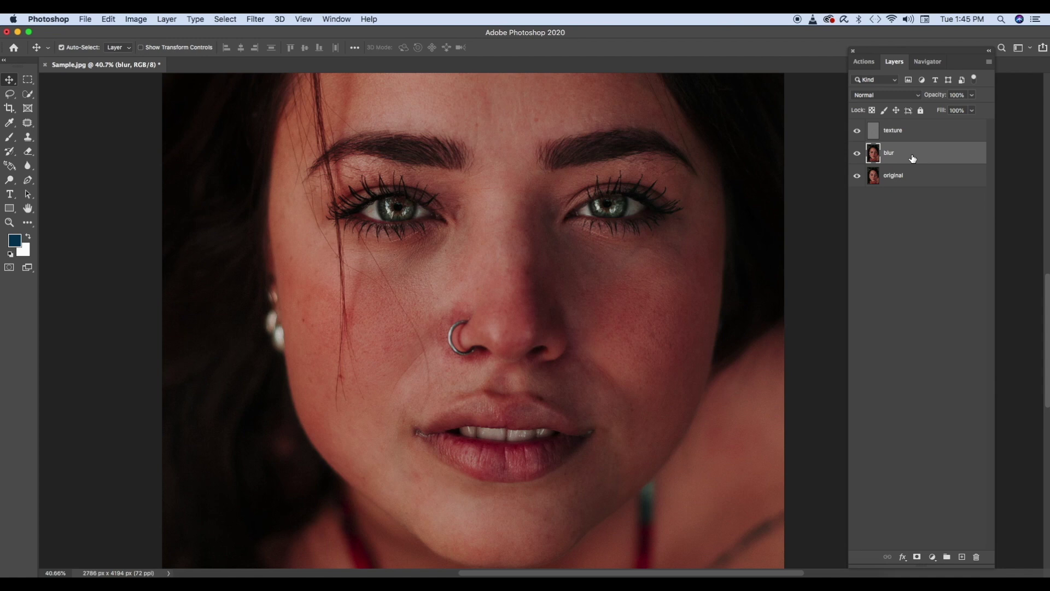
{"action": "left_click", "coordinate": [864, 61]}
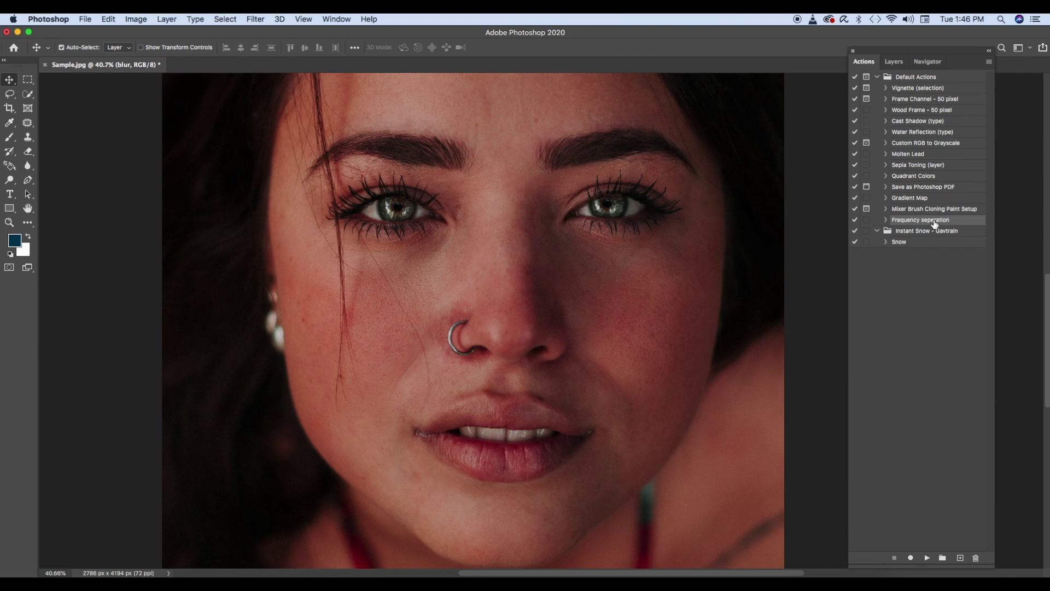
{"action": "left_click", "coordinate": [894, 61]}
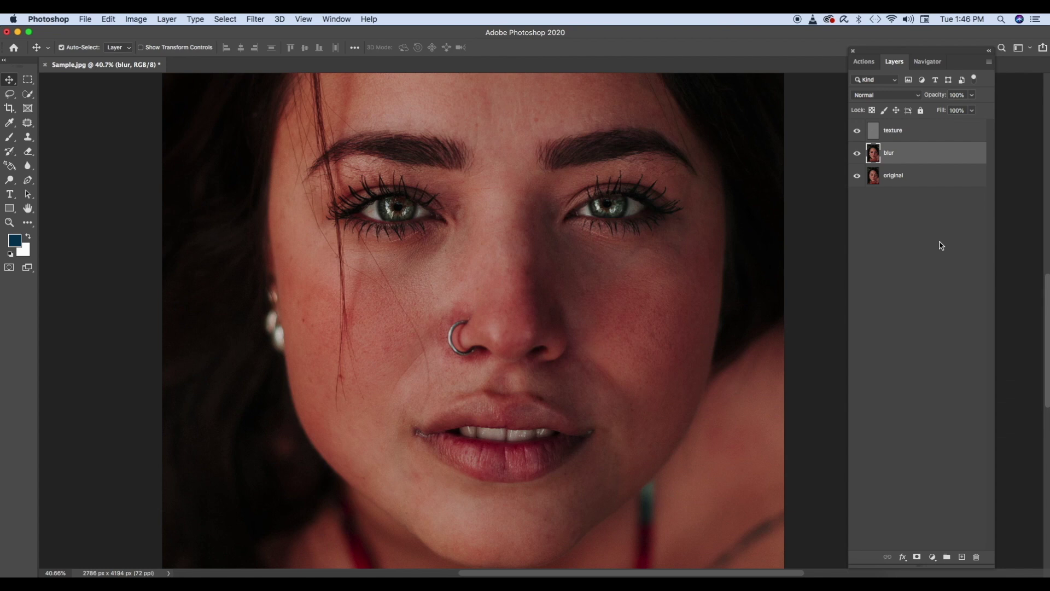
Step: Lasso the right cheek under the eye, give it a 33.1-pixel Gaussian Blur, and deselect
{"action": "left_click_drag", "start_coordinate": [9, 94], "coordinate": [46, 97]}
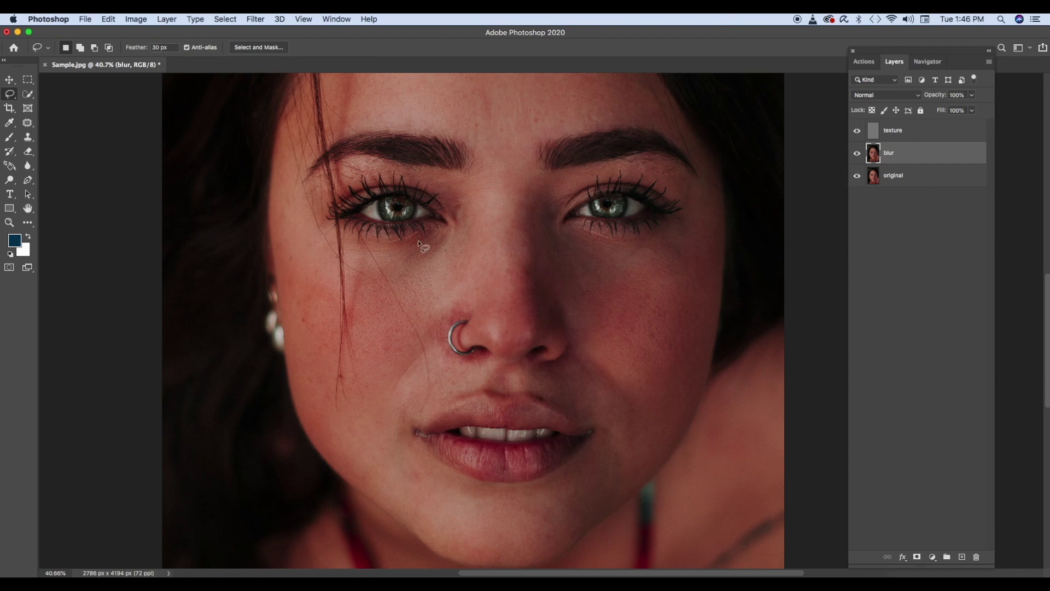
{"action": "mouse_move", "coordinate": [562, 247]}
{"action": "left_mouse_down"}
{"action": "mouse_move", "coordinate": [580, 331]}
{"action": "mouse_move", "coordinate": [620, 385]}
{"action": "left_mouse_up"}
{"action": "mouse_move", "coordinate": [676, 423]}
{"action": "left_mouse_down"}
{"action": "mouse_move", "coordinate": [704, 363]}
{"action": "mouse_move", "coordinate": [705, 225]}
{"action": "mouse_move", "coordinate": [620, 244]}
{"action": "mouse_move", "coordinate": [568, 234]}
{"action": "mouse_move", "coordinate": [562, 247]}
{"action": "left_mouse_up"}
{"action": "left_click", "coordinate": [255, 19]}
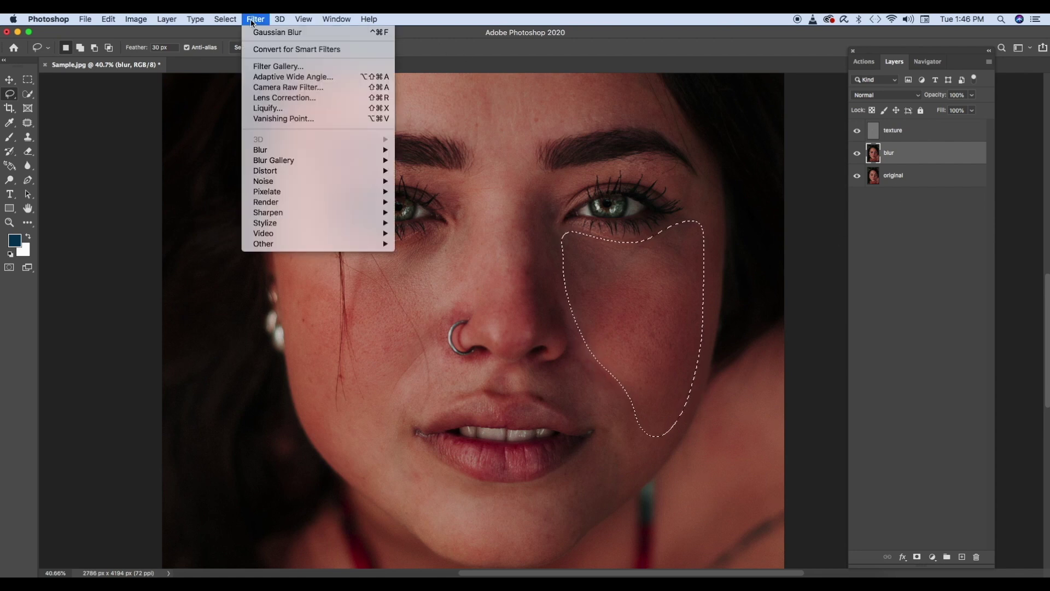
{"action": "mouse_move", "coordinate": [275, 153]}
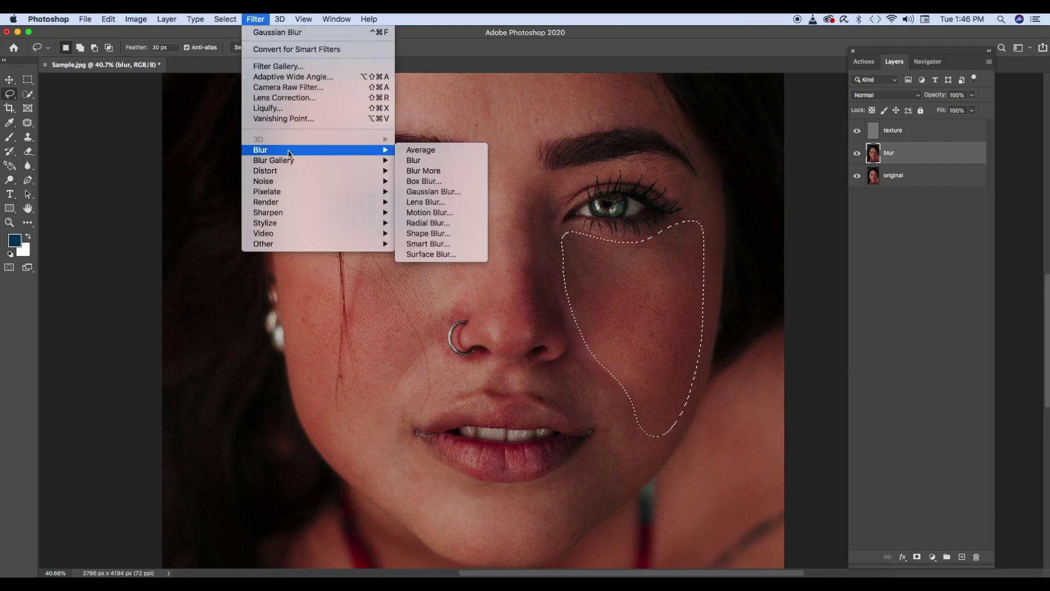
{"action": "left_click", "coordinate": [419, 192]}
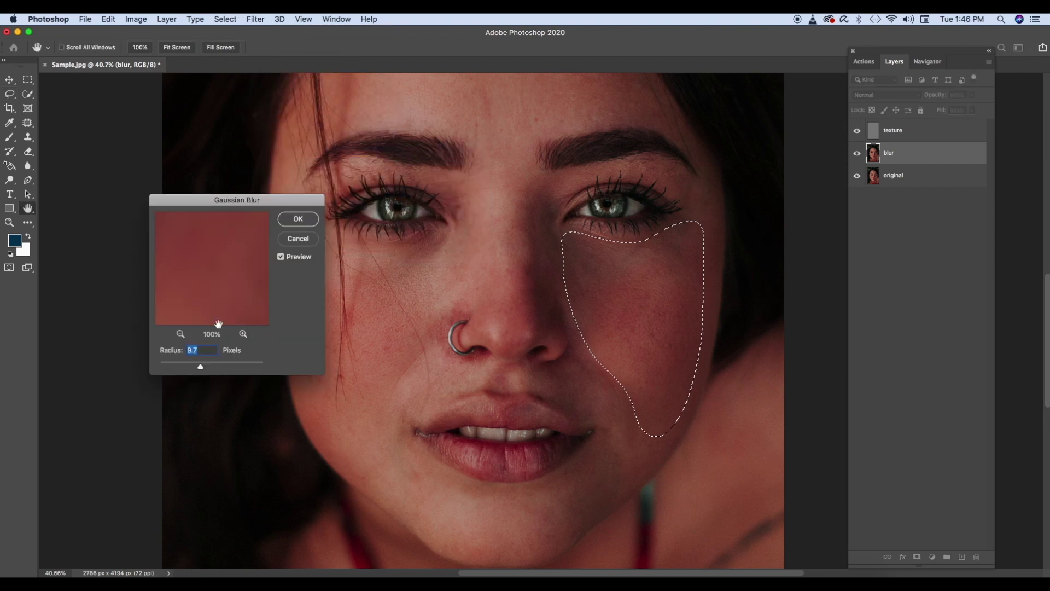
{"action": "left_click_drag", "start_coordinate": [200, 366], "coordinate": [206, 366]}
{"action": "left_click", "coordinate": [298, 219]}
{"action": "left_click", "coordinate": [11, 94]}
{"action": "key", "text": "ctrl+d"}
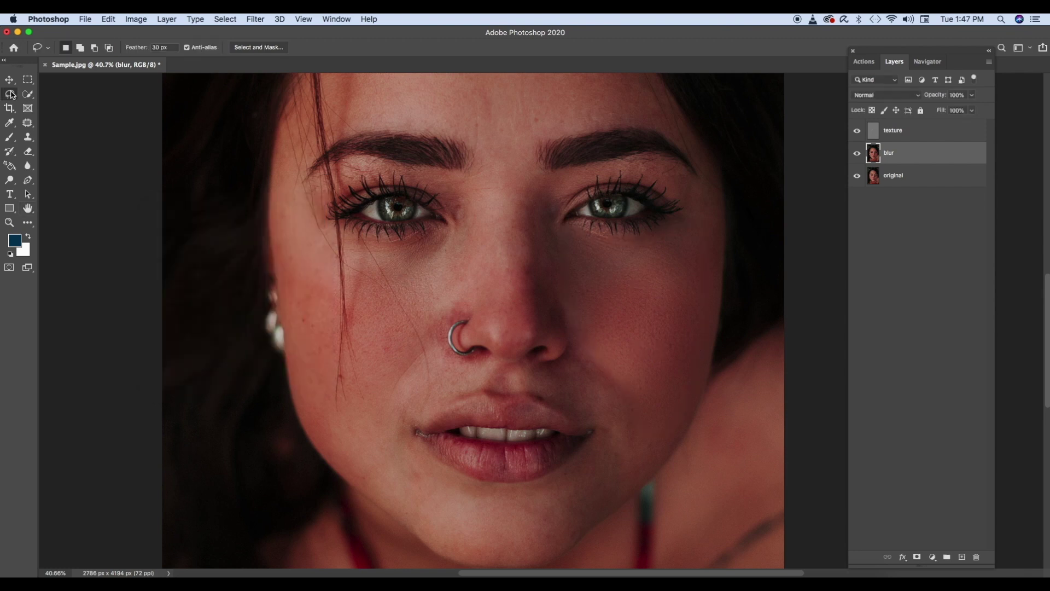
Step: Reapply the last Gaussian Blur to two lasso-selected patches of the left cheek
{"action": "left_click_drag", "start_coordinate": [291, 296], "coordinate": [294, 377]}
{"action": "mouse_move", "coordinate": [311, 431]}
{"action": "left_mouse_down"}
{"action": "mouse_move", "coordinate": [324, 415]}
{"action": "mouse_move", "coordinate": [333, 316]}
{"action": "mouse_move", "coordinate": [285, 236]}
{"action": "left_mouse_up"}
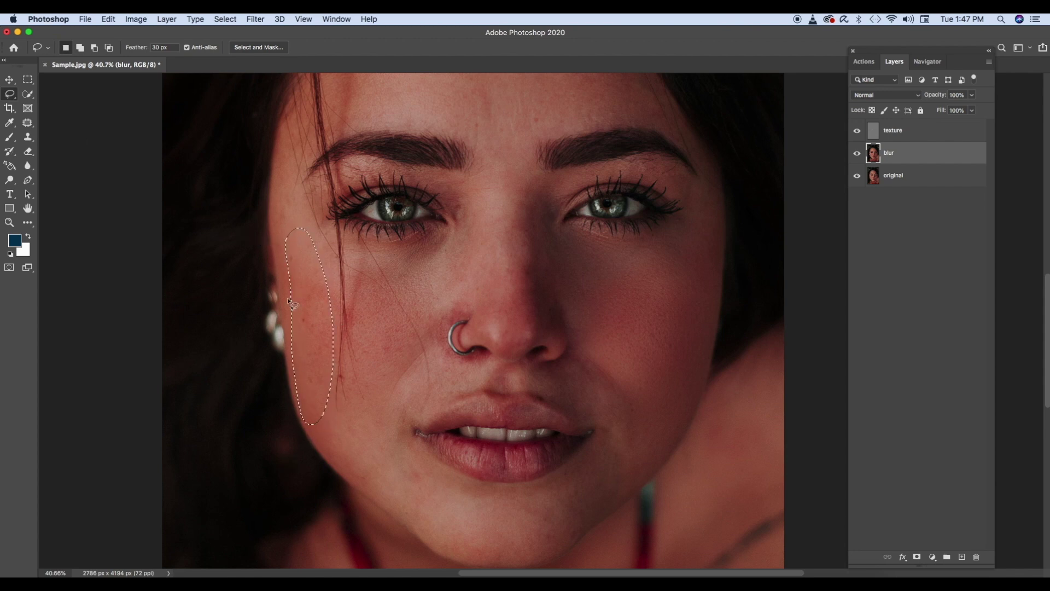
{"action": "left_click", "coordinate": [256, 21]}
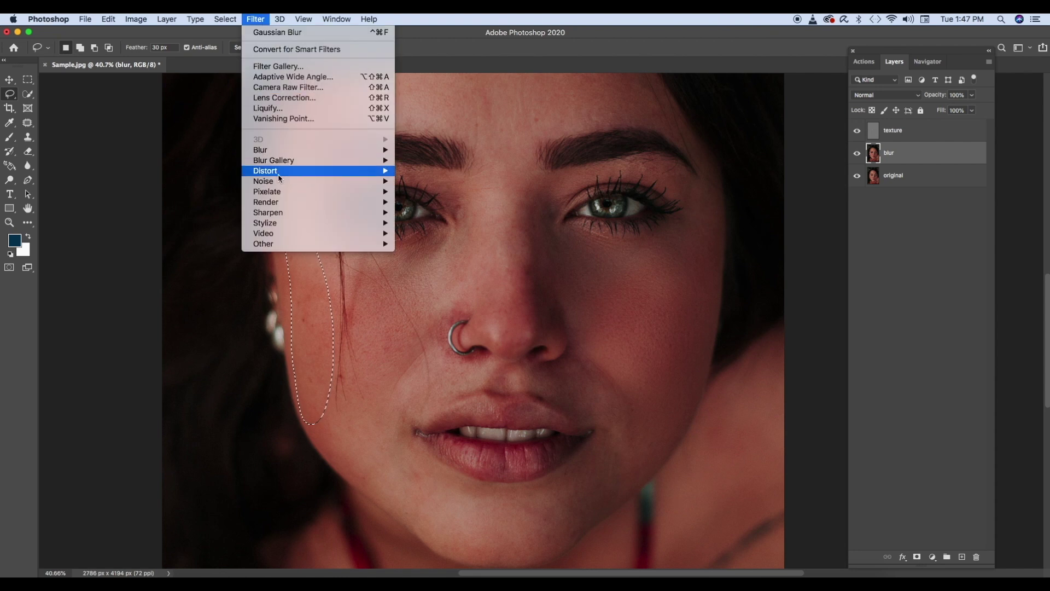
{"action": "mouse_move", "coordinate": [278, 152]}
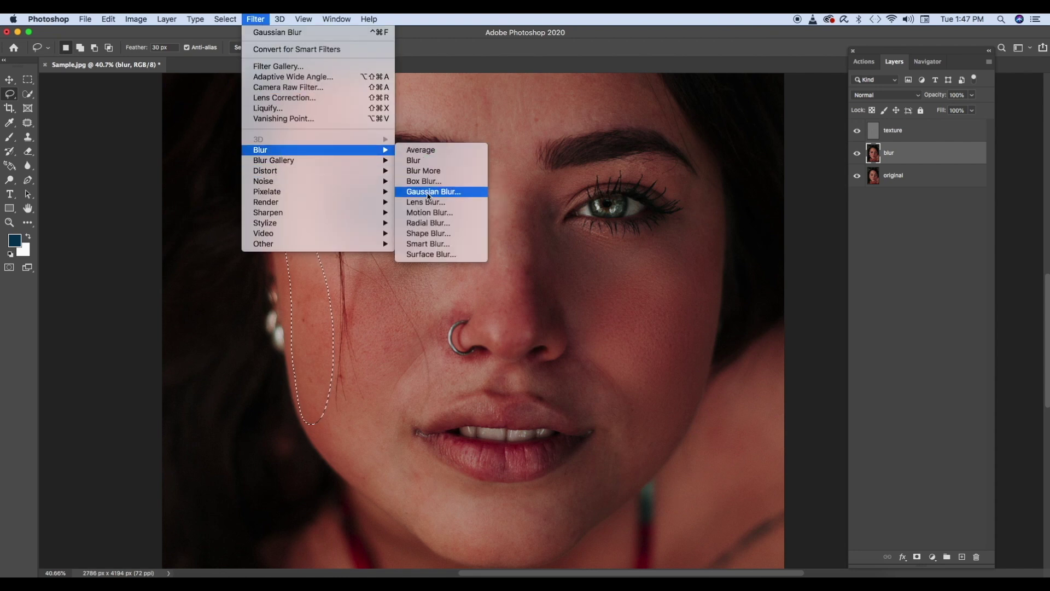
{"action": "left_click", "coordinate": [269, 33]}
{"action": "key", "text": "super+d"}
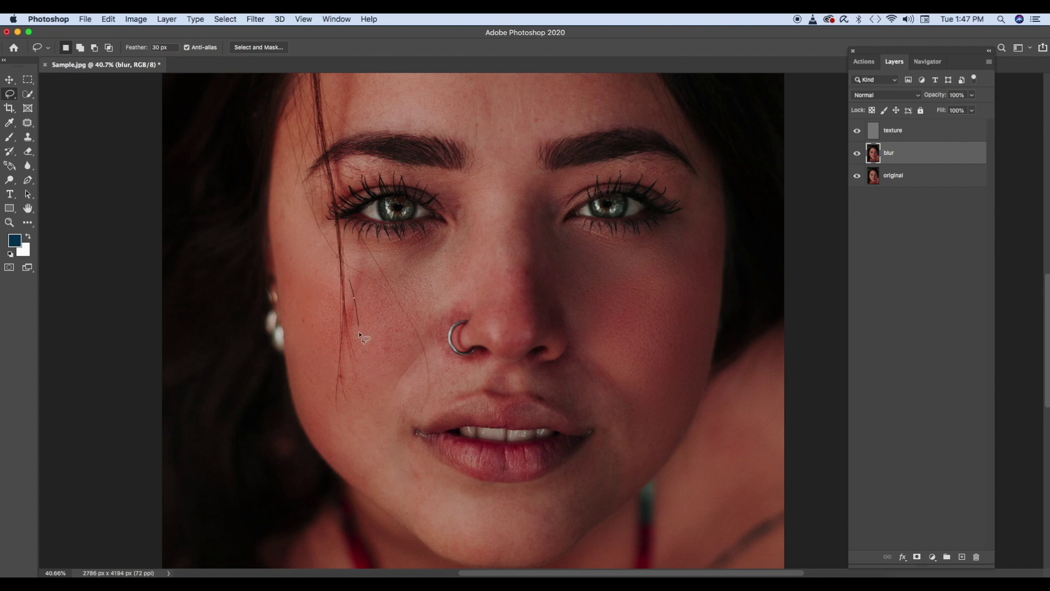
{"action": "left_click_drag", "start_coordinate": [374, 292], "coordinate": [354, 282]}
{"action": "left_click", "coordinate": [256, 19]}
{"action": "left_click", "coordinate": [256, 33]}
{"action": "left_click", "coordinate": [255, 19]}
{"action": "left_click", "coordinate": [257, 33]}
{"action": "key", "text": "super+d"}
Step: Lasso the forehead from the hairline and reapply the Gaussian Blur to it
{"action": "scroll", "coordinate": [563, 276], "scroll_direction": "up", "scroll_amount": 5}
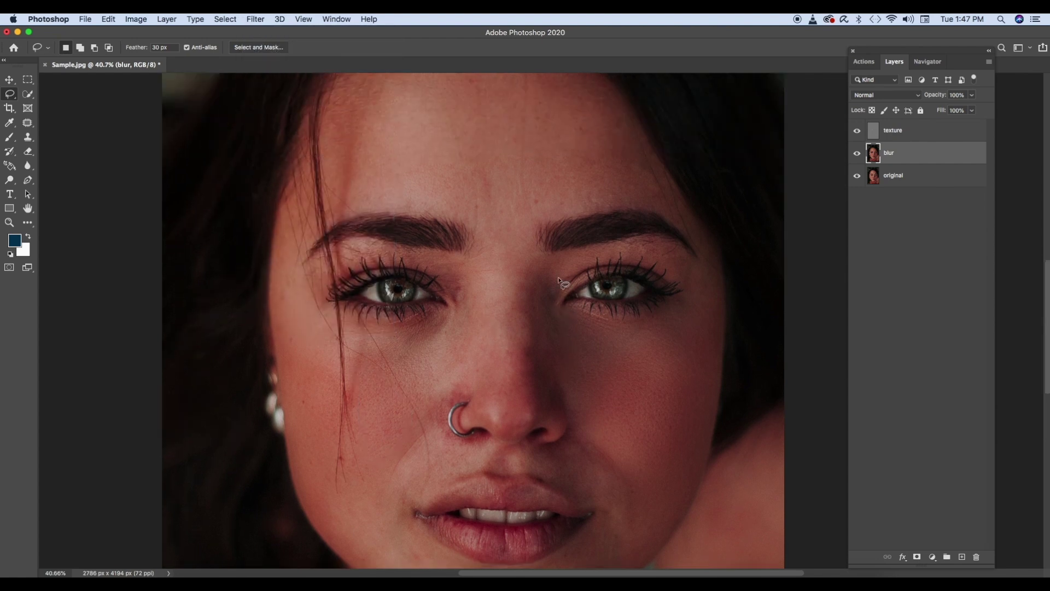
{"action": "left_click_drag", "start_coordinate": [390, 96], "coordinate": [343, 217]}
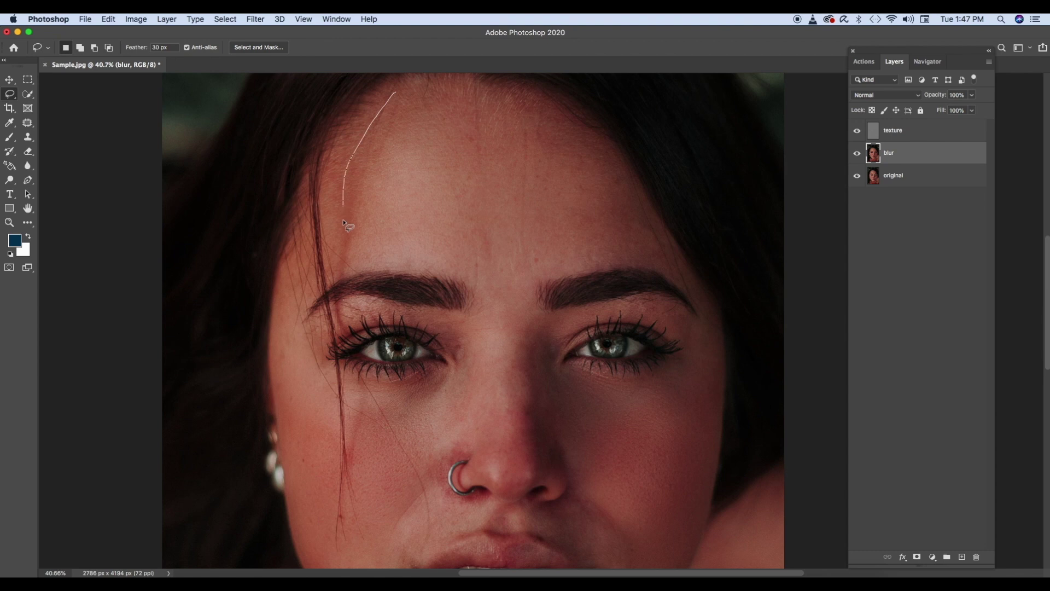
{"action": "mouse_move", "coordinate": [520, 285]}
{"action": "left_mouse_down"}
{"action": "mouse_move", "coordinate": [543, 258]}
{"action": "mouse_move", "coordinate": [665, 249]}
{"action": "mouse_move", "coordinate": [599, 165]}
{"action": "mouse_move", "coordinate": [528, 104]}
{"action": "mouse_move", "coordinate": [456, 84]}
{"action": "mouse_move", "coordinate": [398, 93]}
{"action": "left_mouse_up"}
{"action": "left_click", "coordinate": [255, 19]}
{"action": "left_click", "coordinate": [277, 31]}
{"action": "key", "text": "super+d"}
Step: Reapply the Gaussian Blur to the skin beside the nose and around the nose ring
{"action": "scroll", "coordinate": [645, 381], "scroll_direction": "down", "scroll_amount": 8}
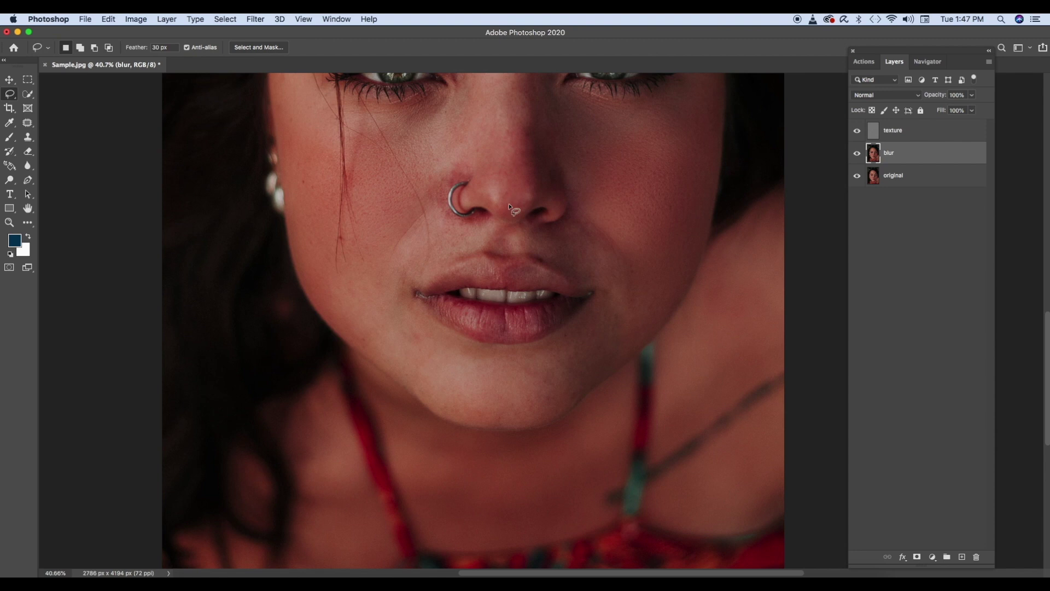
{"action": "scroll", "coordinate": [509, 191], "scroll_direction": "up", "scroll_amount": 6}
{"action": "mouse_move", "coordinate": [485, 252]}
{"action": "left_mouse_down"}
{"action": "mouse_move", "coordinate": [460, 280]}
{"action": "mouse_move", "coordinate": [453, 336]}
{"action": "left_mouse_up"}
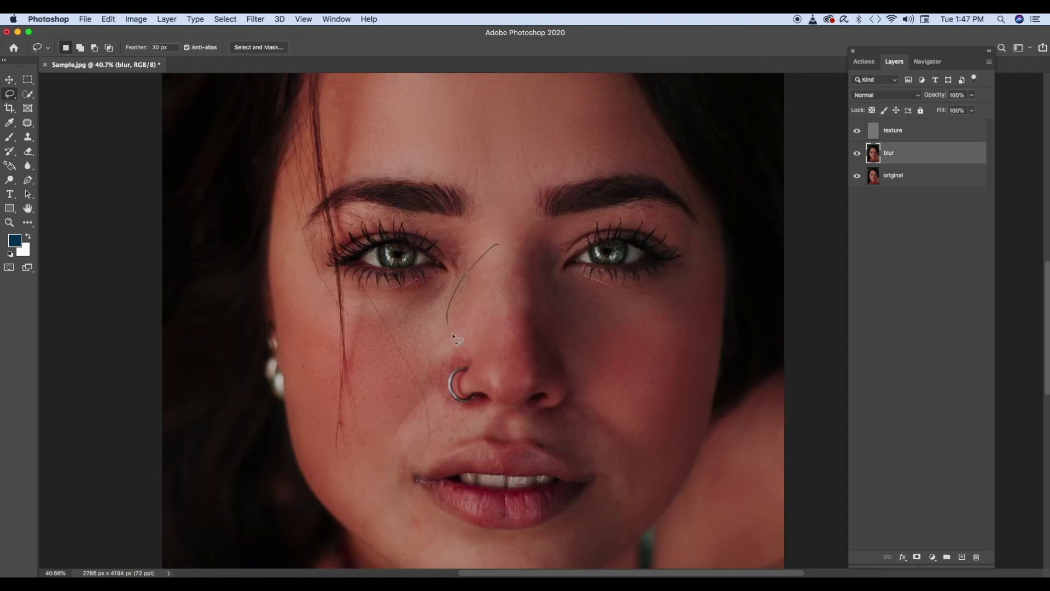
{"action": "mouse_move", "coordinate": [512, 386]}
{"action": "left_mouse_down"}
{"action": "mouse_move", "coordinate": [548, 338]}
{"action": "mouse_move", "coordinate": [499, 252]}
{"action": "left_mouse_up"}
{"action": "left_click", "coordinate": [256, 19]}
{"action": "left_click", "coordinate": [263, 32]}
{"action": "key", "text": "super+d"}
{"action": "scroll", "coordinate": [533, 442], "scroll_direction": "down", "scroll_amount": 3}
{"action": "mouse_move", "coordinate": [462, 298]}
{"action": "left_mouse_down"}
{"action": "mouse_move", "coordinate": [485, 354]}
{"action": "mouse_move", "coordinate": [458, 342]}
{"action": "mouse_move", "coordinate": [463, 300]}
{"action": "left_mouse_up"}
{"action": "left_click", "coordinate": [255, 19]}
{"action": "left_click", "coordinate": [256, 33]}
{"action": "key", "text": "super+d"}
Step: Reapply the Gaussian Blur to selections on the chin and above the upper lip
{"action": "scroll", "coordinate": [431, 398], "scroll_direction": "down", "scroll_amount": 3}
{"action": "mouse_move", "coordinate": [387, 344]}
{"action": "left_mouse_down"}
{"action": "mouse_move", "coordinate": [414, 432]}
{"action": "mouse_move", "coordinate": [579, 452]}
{"action": "mouse_move", "coordinate": [538, 395]}
{"action": "left_mouse_up"}
{"action": "left_click", "coordinate": [255, 19]}
{"action": "left_click", "coordinate": [263, 31]}
{"action": "key", "text": "super+d"}
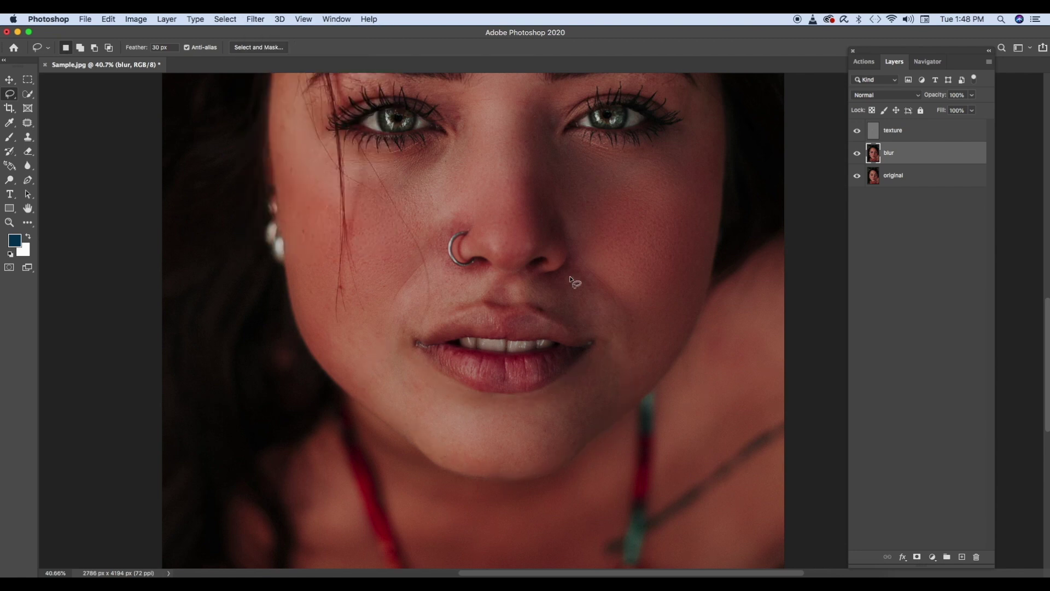
{"action": "left_click_drag", "start_coordinate": [541, 314], "coordinate": [526, 275]}
{"action": "left_click", "coordinate": [255, 19]}
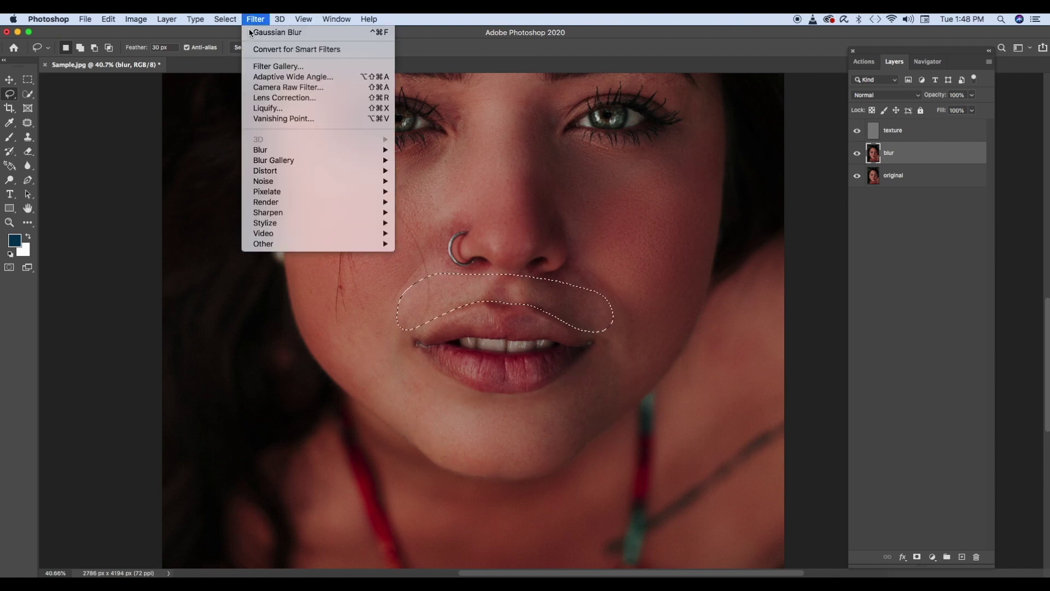
{"action": "left_click", "coordinate": [255, 33]}
{"action": "key", "text": "super+d"}
Step: Blur another patch of forehead skin with the last Gaussian Blur
{"action": "scroll", "coordinate": [283, 221], "scroll_direction": "up", "scroll_amount": 4}
{"action": "left_click_drag", "start_coordinate": [560, 198], "coordinate": [512, 189]}
{"action": "left_click", "coordinate": [255, 19]}
{"action": "left_click", "coordinate": [255, 33]}
{"action": "key", "text": "super+d"}
Step: Reapply the Gaussian Blur to cheek and chin patches, then adjust the Navigator zoom
{"action": "scroll", "coordinate": [429, 221], "scroll_direction": "up", "scroll_amount": 3}
{"action": "scroll", "coordinate": [426, 221], "scroll_direction": "down", "scroll_amount": 5}
{"action": "left_click_drag", "start_coordinate": [362, 347], "coordinate": [366, 350]}
{"action": "mouse_move", "coordinate": [424, 400]}
{"action": "left_mouse_down"}
{"action": "mouse_move", "coordinate": [433, 412]}
{"action": "mouse_move", "coordinate": [573, 409]}
{"action": "mouse_move", "coordinate": [425, 399]}
{"action": "left_mouse_up"}
{"action": "left_click", "coordinate": [256, 19]}
{"action": "left_click", "coordinate": [255, 33]}
{"action": "key", "text": "super+d"}
{"action": "scroll", "coordinate": [290, 211], "scroll_direction": "up", "scroll_amount": 4}
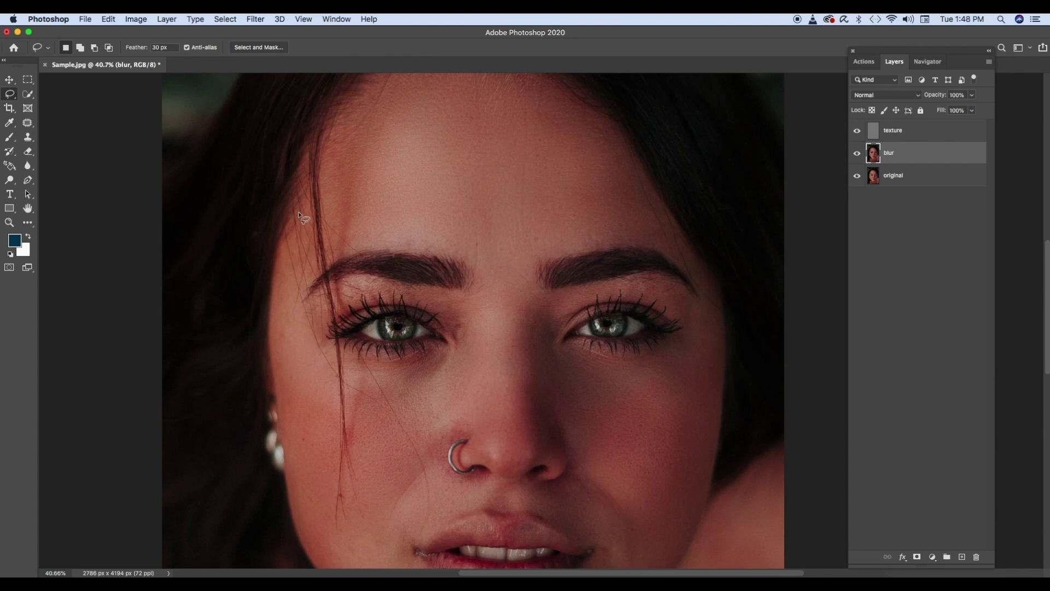
{"action": "left_click", "coordinate": [928, 62]}
{"action": "mouse_move", "coordinate": [932, 557]}
{"action": "left_mouse_down"}
{"action": "mouse_move", "coordinate": [923, 557]}
{"action": "mouse_move", "coordinate": [937, 558]}
{"action": "left_mouse_up"}
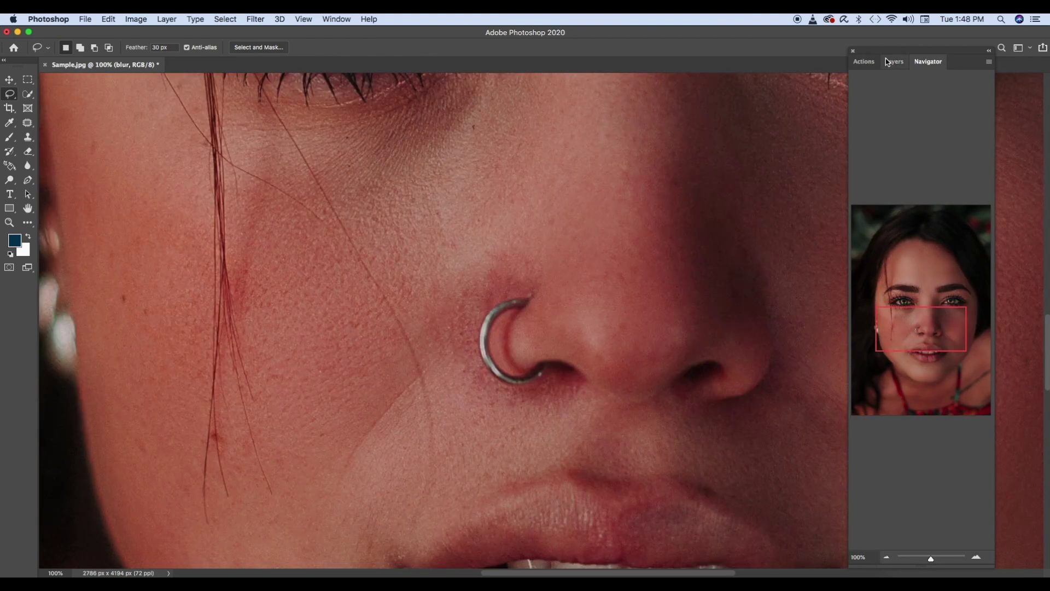
Step: Reapply the last filter and zoom in on the nose area with the Navigator
{"action": "left_click", "coordinate": [894, 61]}
{"action": "left_click", "coordinate": [255, 19]}
{"action": "left_click", "coordinate": [262, 31]}
{"action": "left_click", "coordinate": [927, 62]}
{"action": "mouse_move", "coordinate": [931, 558]}
{"action": "left_mouse_down"}
{"action": "mouse_move", "coordinate": [917, 558]}
{"action": "mouse_move", "coordinate": [931, 559]}
{"action": "left_mouse_up"}
{"action": "scroll", "coordinate": [724, 326], "scroll_direction": "down", "scroll_amount": 3}
{"action": "left_click", "coordinate": [894, 62]}
{"action": "left_click", "coordinate": [928, 61]}
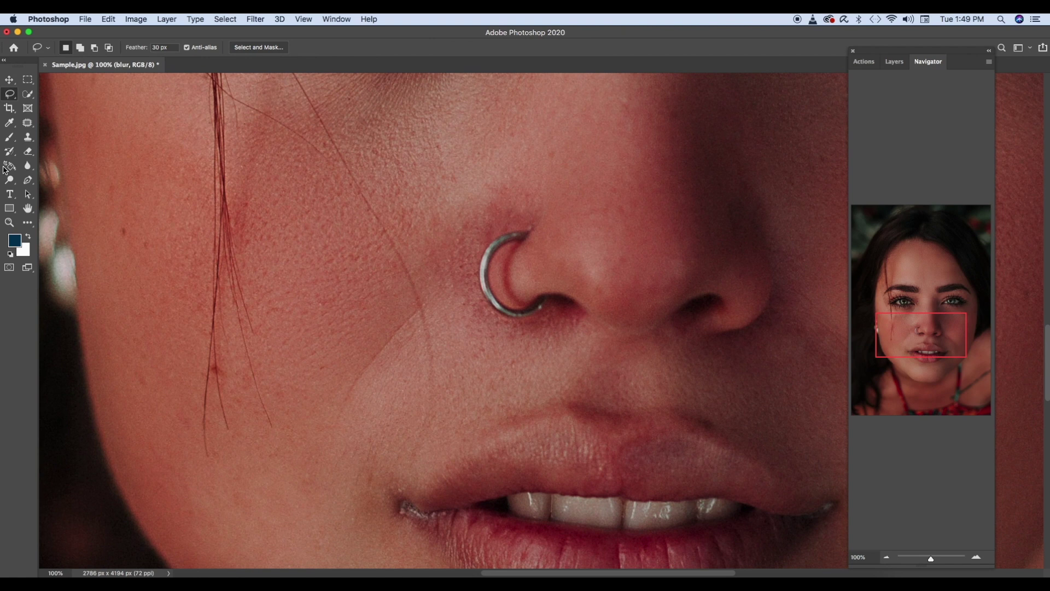
Step: Lasso around the nose ring, apply a 59-pixel Gaussian Blur, and zoom out to the whole portrait
{"action": "mouse_move", "coordinate": [511, 181]}
{"action": "left_mouse_down"}
{"action": "mouse_move", "coordinate": [441, 226]}
{"action": "mouse_move", "coordinate": [432, 269]}
{"action": "mouse_move", "coordinate": [447, 335]}
{"action": "mouse_move", "coordinate": [511, 363]}
{"action": "mouse_move", "coordinate": [567, 339]}
{"action": "mouse_move", "coordinate": [576, 316]}
{"action": "mouse_move", "coordinate": [545, 317]}
{"action": "left_mouse_up"}
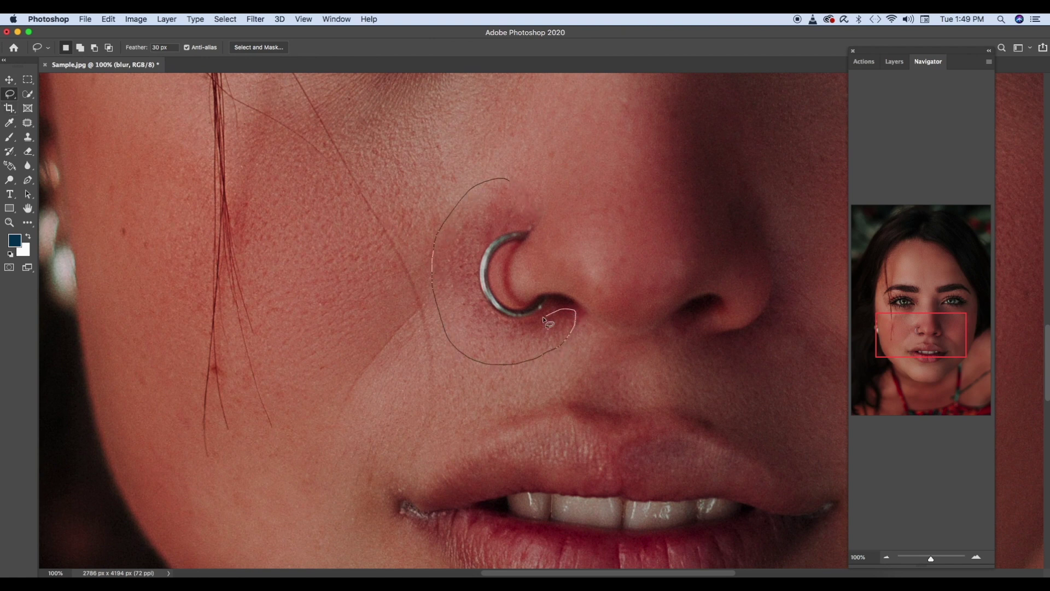
{"action": "mouse_move", "coordinate": [477, 291]}
{"action": "left_mouse_down"}
{"action": "mouse_move", "coordinate": [492, 238]}
{"action": "mouse_move", "coordinate": [539, 182]}
{"action": "mouse_move", "coordinate": [511, 182]}
{"action": "left_mouse_up"}
{"action": "left_click", "coordinate": [255, 19]}
{"action": "mouse_move", "coordinate": [277, 151]}
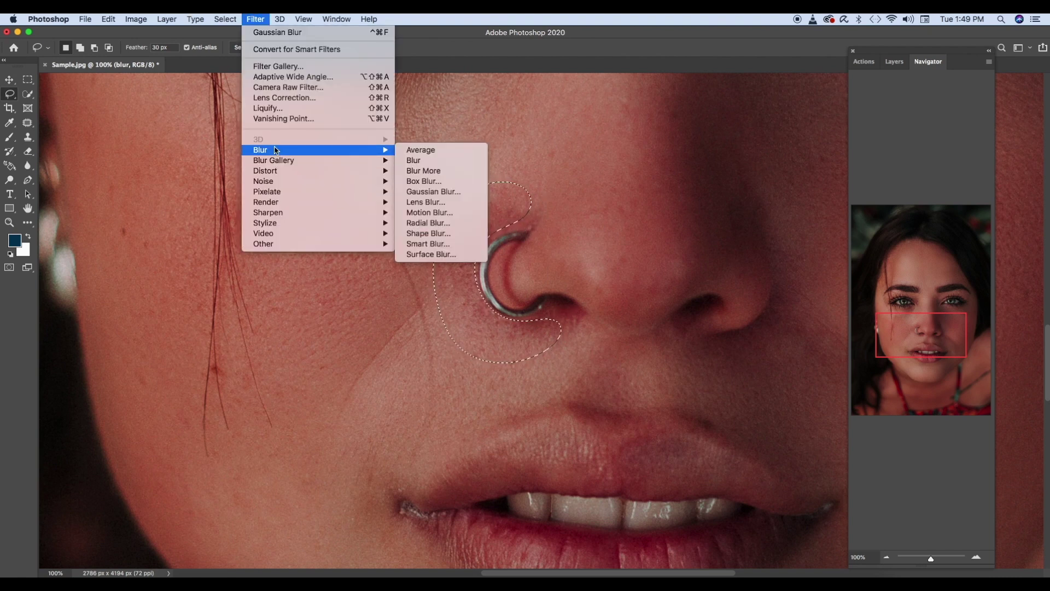
{"action": "left_click", "coordinate": [418, 191]}
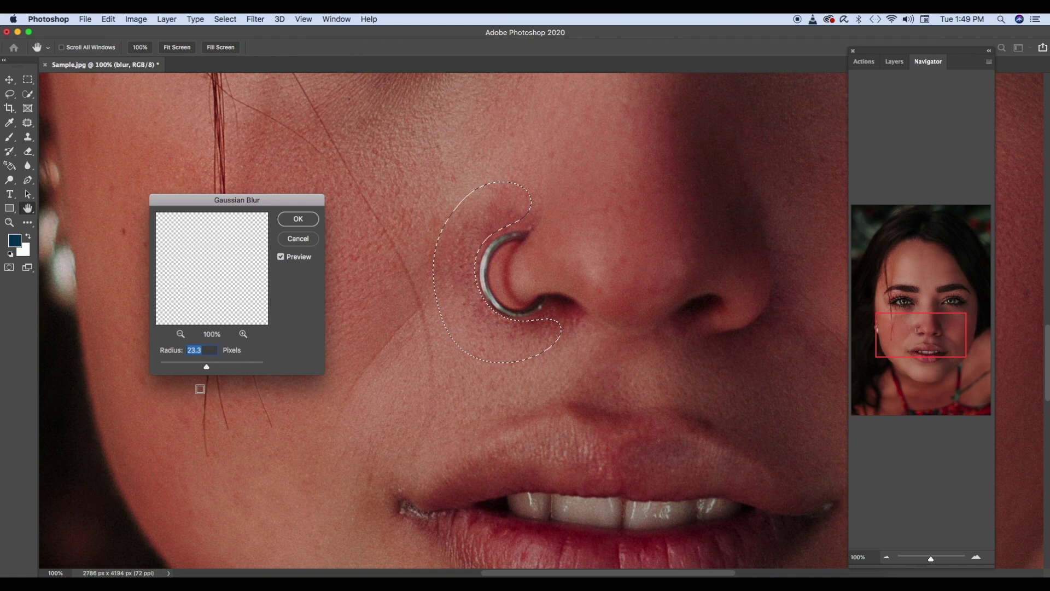
{"action": "left_click_drag", "start_coordinate": [206, 367], "coordinate": [216, 368]}
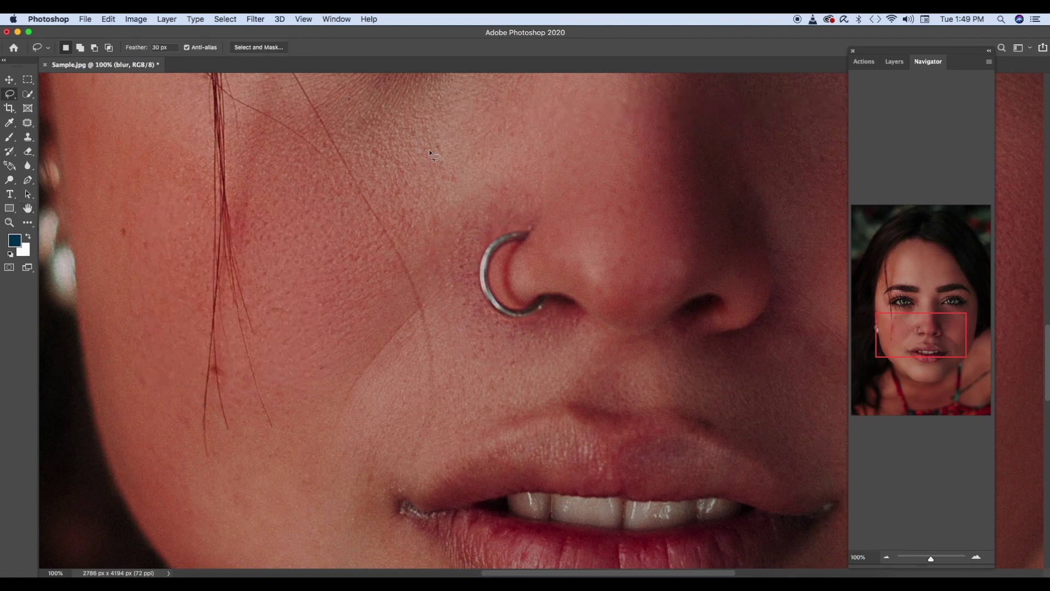
{"action": "left_click_drag", "start_coordinate": [931, 557], "coordinate": [924, 559]}
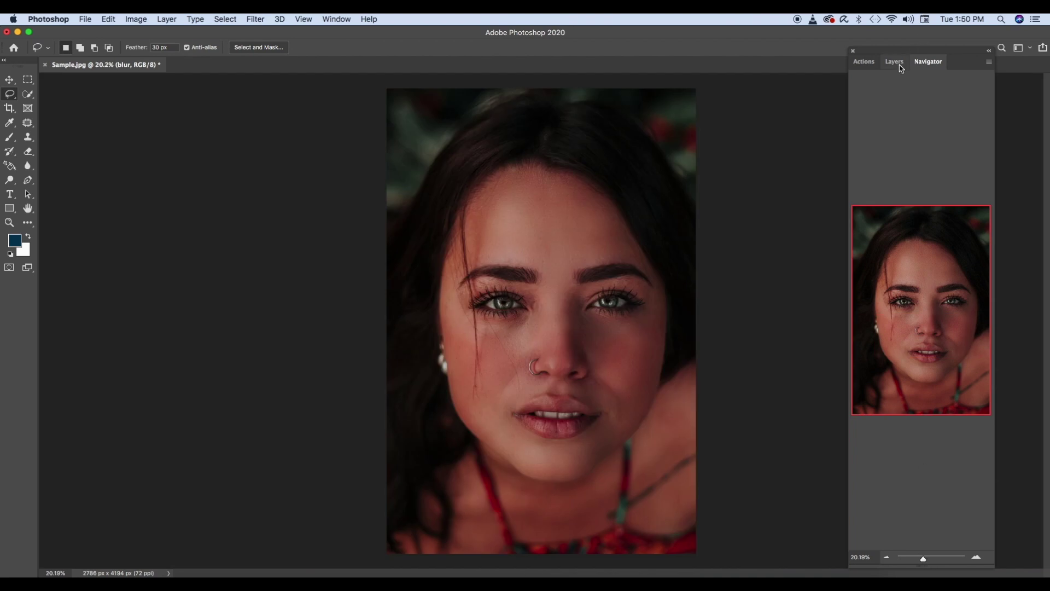
Step: Lower the blur layer's opacity to about 78%
{"action": "left_click", "coordinate": [896, 63]}
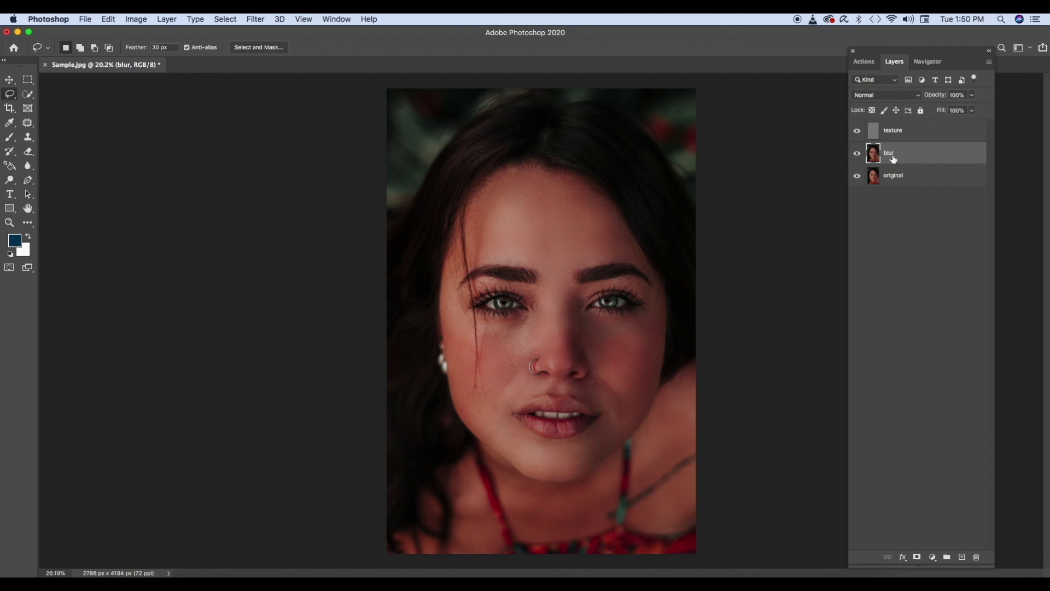
{"action": "left_click", "coordinate": [973, 95]}
{"action": "mouse_move", "coordinate": [974, 110]}
{"action": "left_mouse_down"}
{"action": "mouse_move", "coordinate": [935, 110]}
{"action": "mouse_move", "coordinate": [989, 110]}
{"action": "left_mouse_up"}
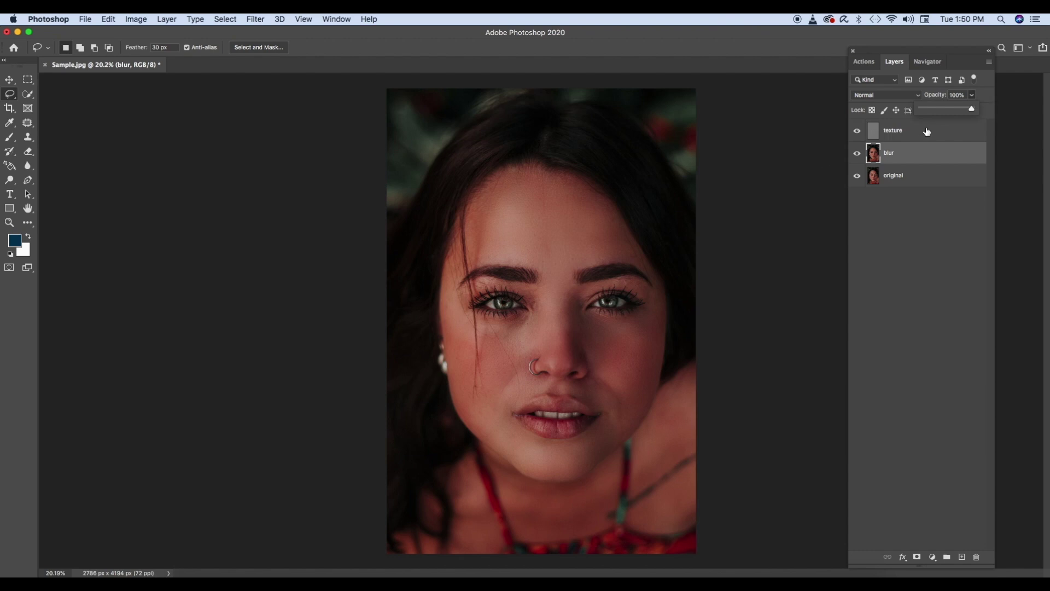
{"action": "left_click_drag", "start_coordinate": [973, 112], "coordinate": [965, 113]}
Step: Flatten the texture, blur and original layers into a single Background layer
{"action": "right_click", "coordinate": [908, 182]}
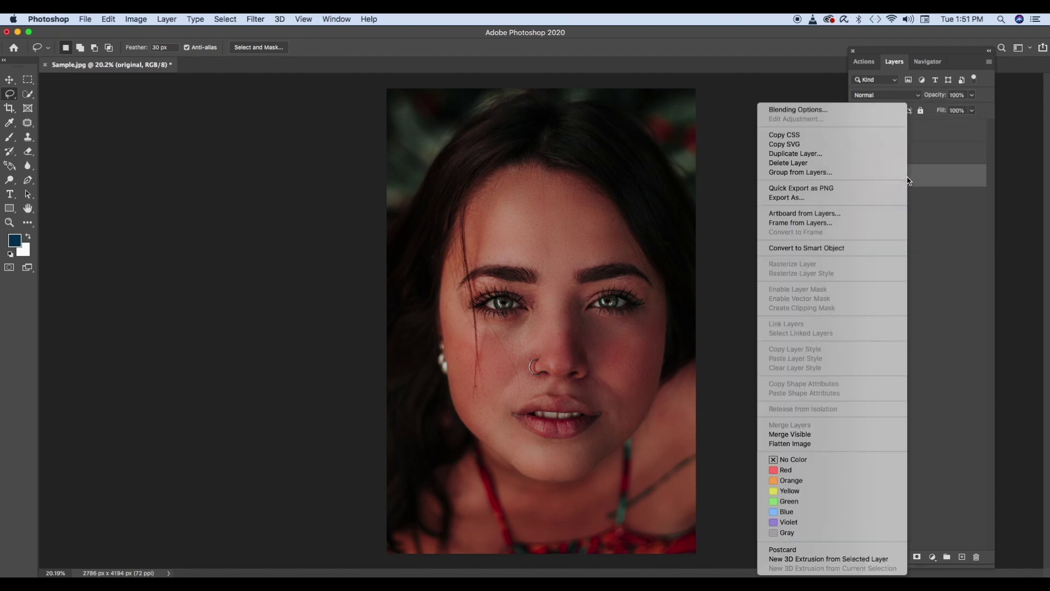
{"action": "left_click", "coordinate": [835, 445]}
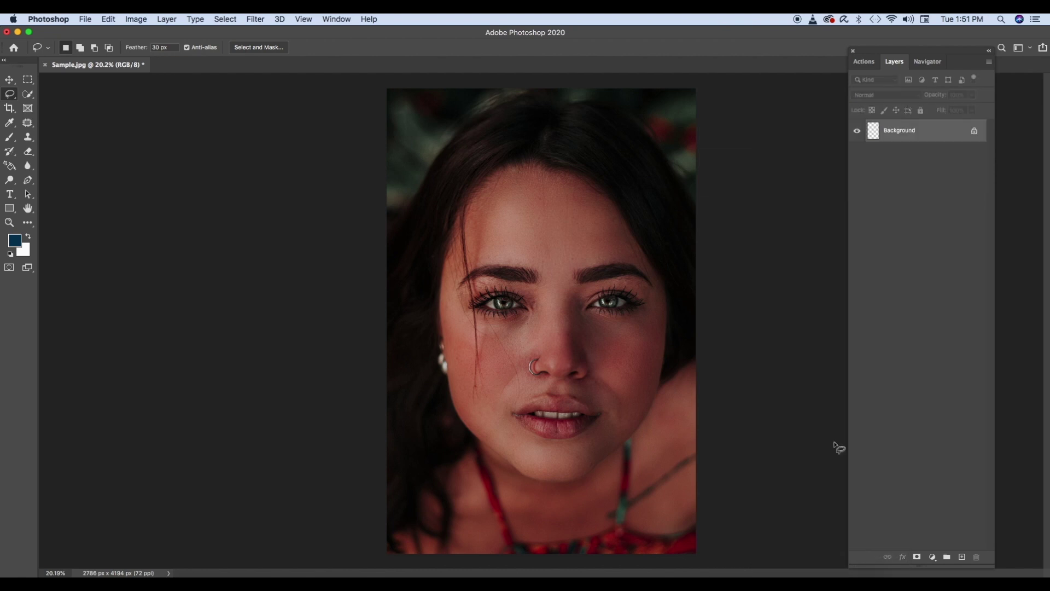
{"action": "left_click", "coordinate": [928, 62]}
Step: Zoom in on the forehead and select the Patch Tool from the healing tools
{"action": "left_click_drag", "start_coordinate": [923, 559], "coordinate": [928, 558]}
{"action": "left_click_drag", "start_coordinate": [917, 354], "coordinate": [946, 284]}
{"action": "left_click_drag", "start_coordinate": [942, 304], "coordinate": [942, 308]}
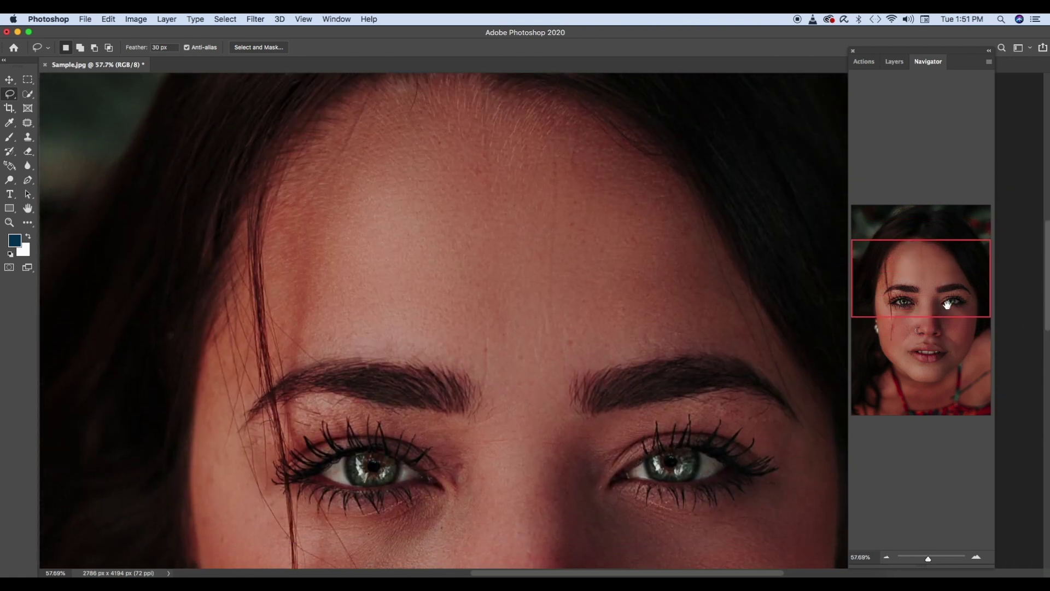
{"action": "left_click", "coordinate": [28, 123]}
Step: Test a patch selection on a forehead spot, deselect it, and zoom back out to the whole face
{"action": "mouse_move", "coordinate": [588, 346]}
{"action": "left_mouse_down"}
{"action": "mouse_move", "coordinate": [558, 345]}
{"action": "mouse_move", "coordinate": [585, 346]}
{"action": "left_mouse_up"}
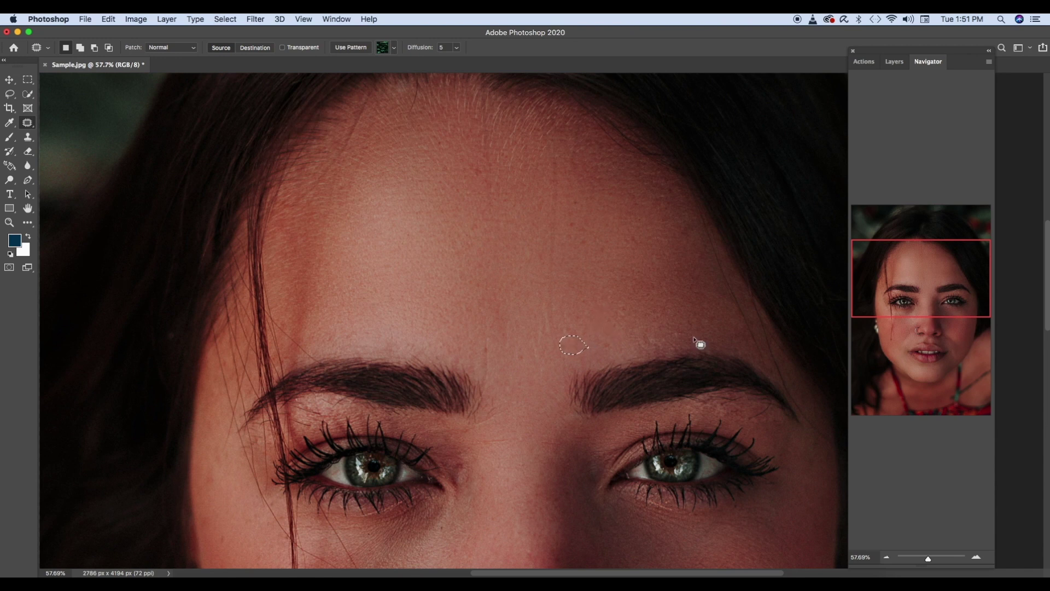
{"action": "key", "text": "super+d"}
{"action": "scroll", "coordinate": [759, 359], "scroll_direction": "down", "scroll_amount": 3}
{"action": "scroll", "coordinate": [759, 359], "scroll_direction": "down", "scroll_amount": 5}
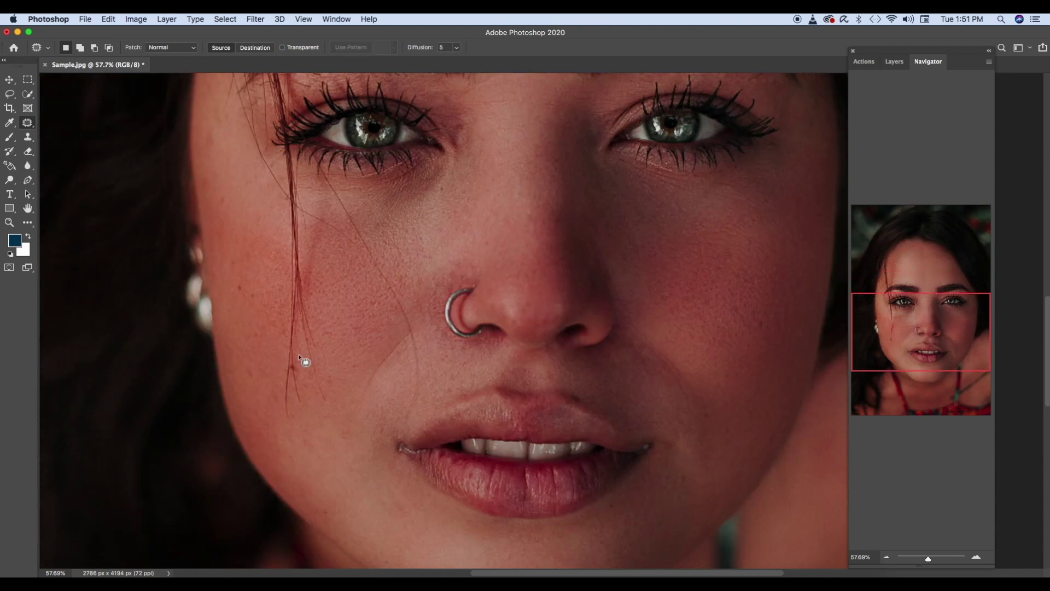
{"action": "left_click_drag", "start_coordinate": [963, 306], "coordinate": [983, 332]}
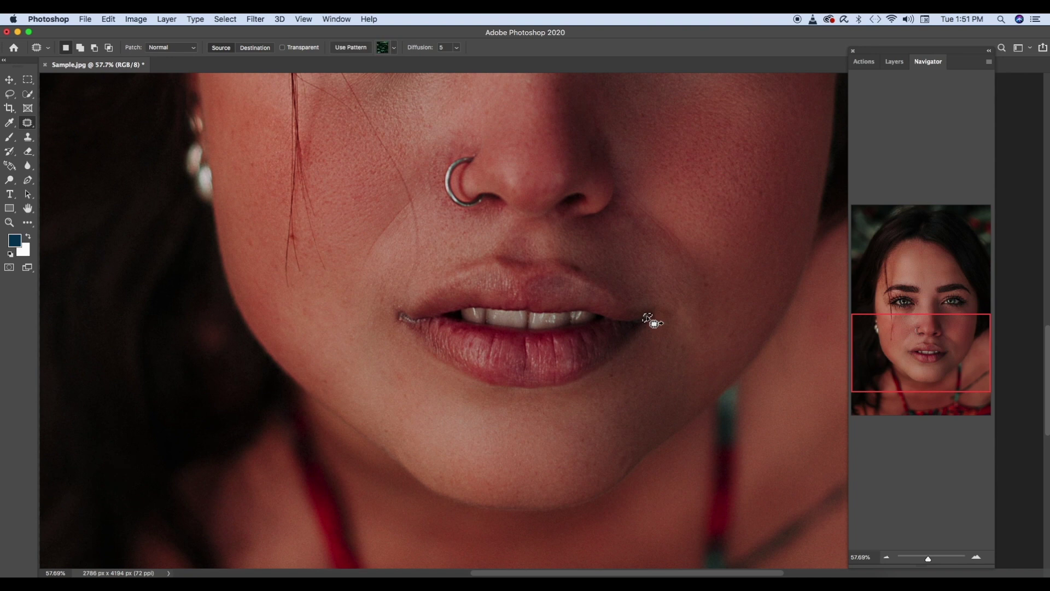
{"action": "left_click_drag", "start_coordinate": [928, 558], "coordinate": [926, 562]}
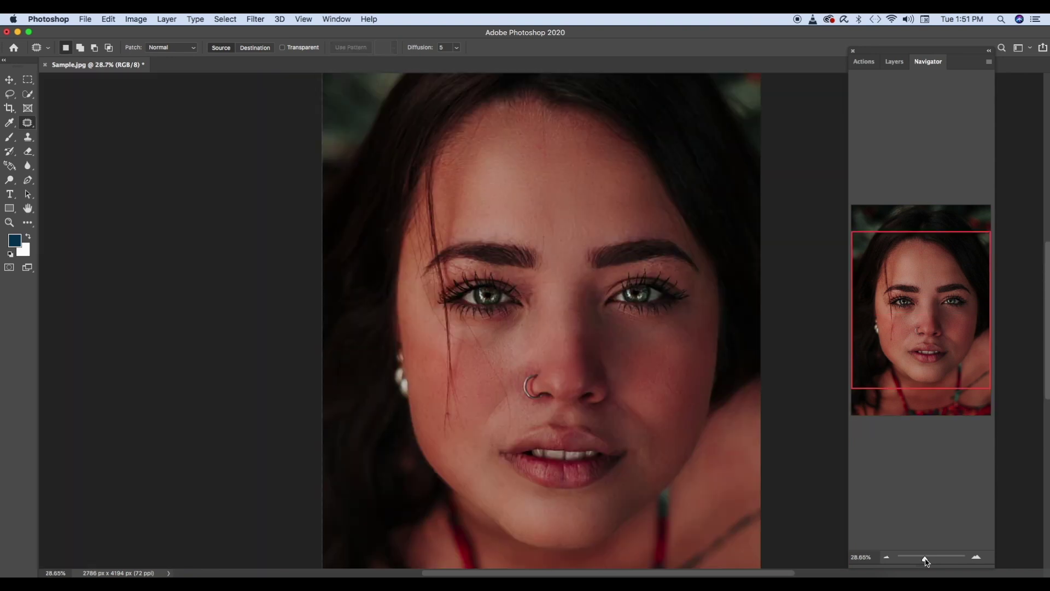